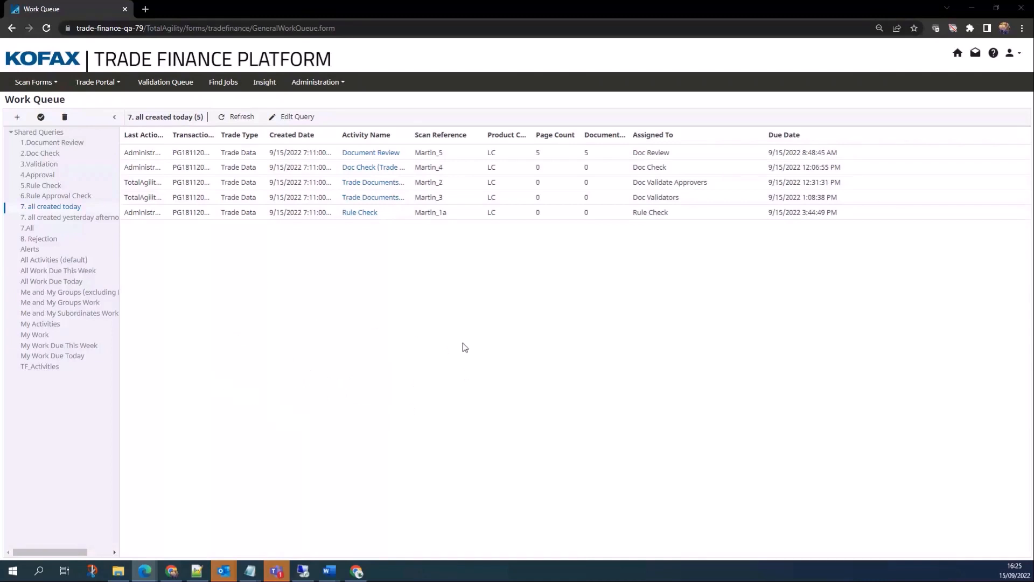
# Step: Start a trade data upload in the Trade Portal with product code Letter of Credit and scan reference demo
pyautogui.click(97, 83)
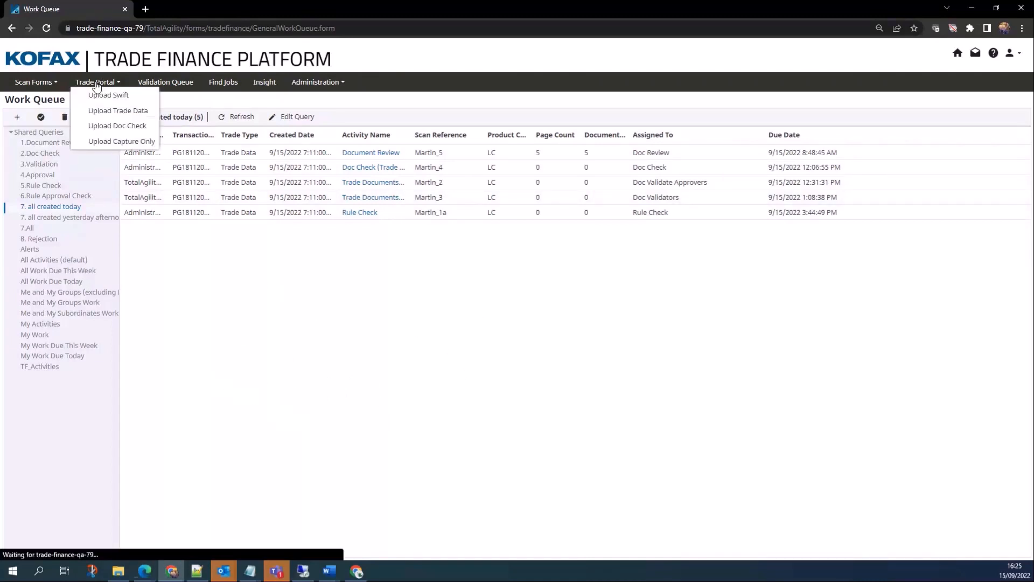
pyautogui.click(109, 111)
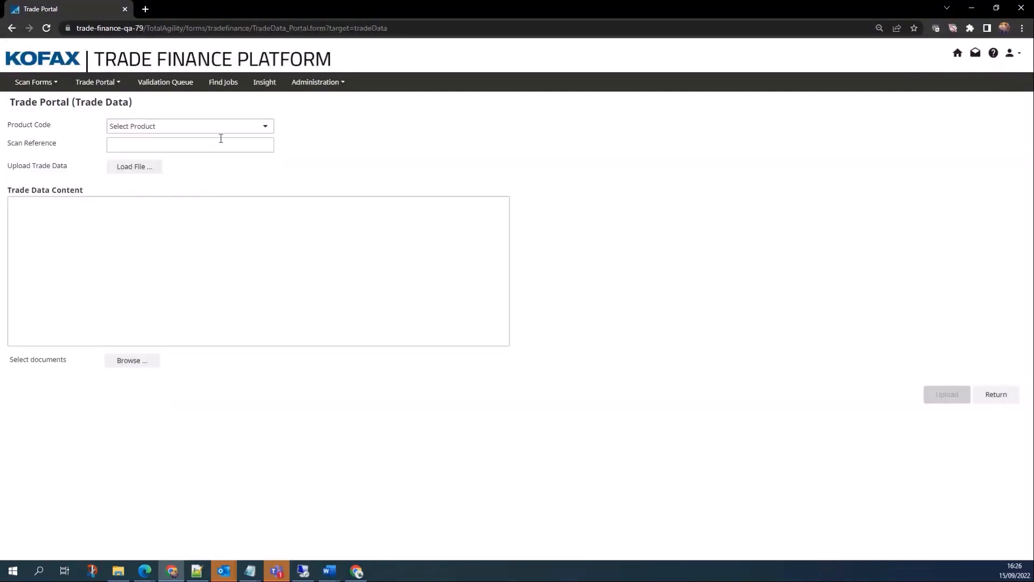
pyautogui.click(268, 127)
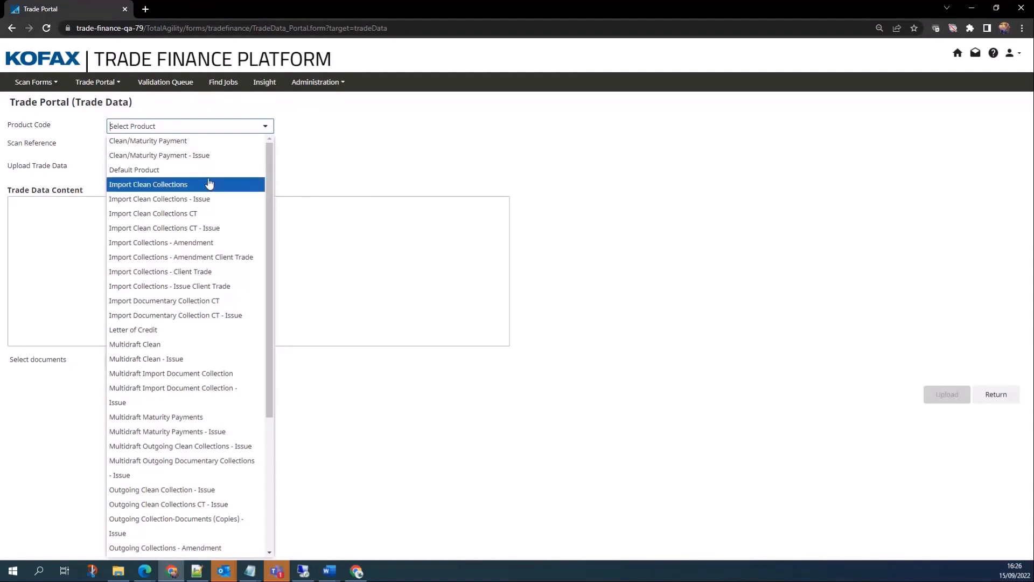
pyautogui.click(168, 332)
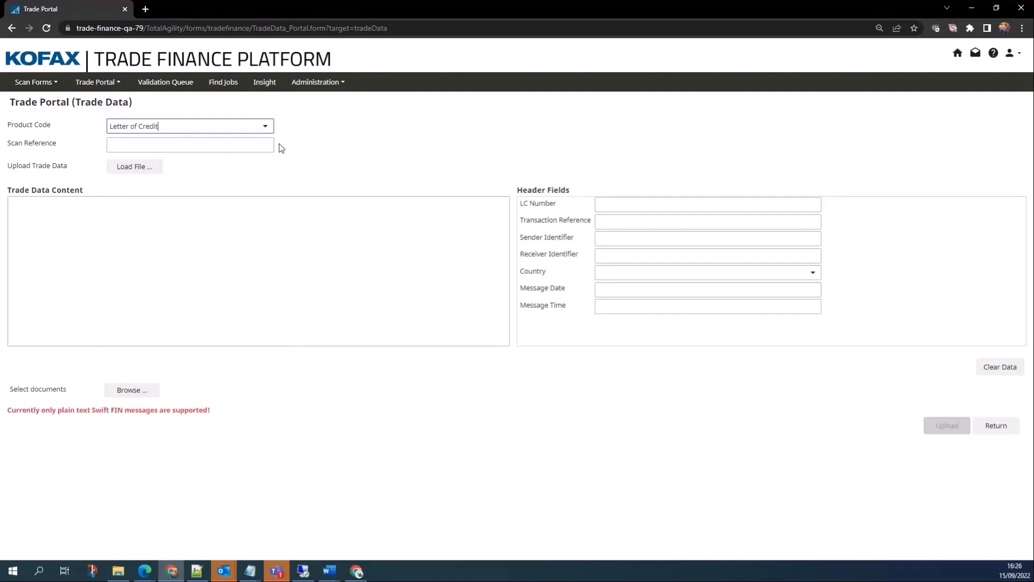
pyautogui.click(129, 143)
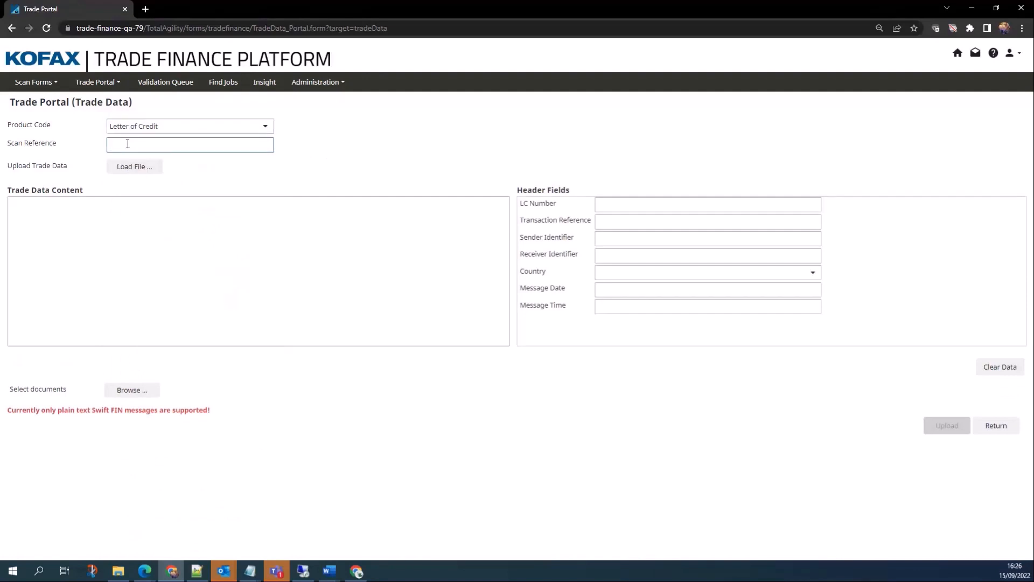
pyautogui.write('demo')
# Step: Load the trade data file Pam-Set6-raw.txt from the Set 6 folder and look through the message content
pyautogui.click(130, 167)
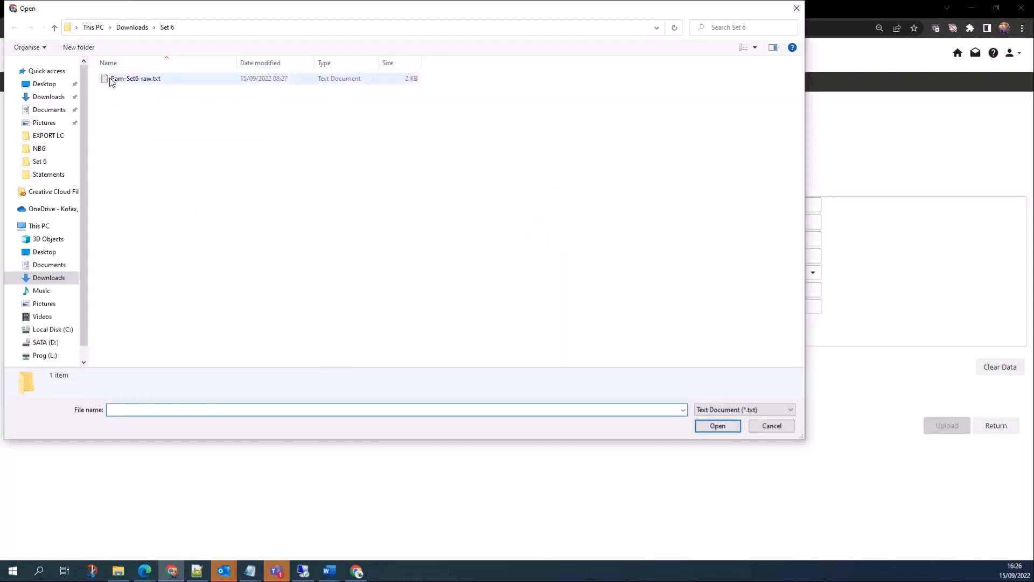
pyautogui.click(113, 79)
pyautogui.click(718, 425)
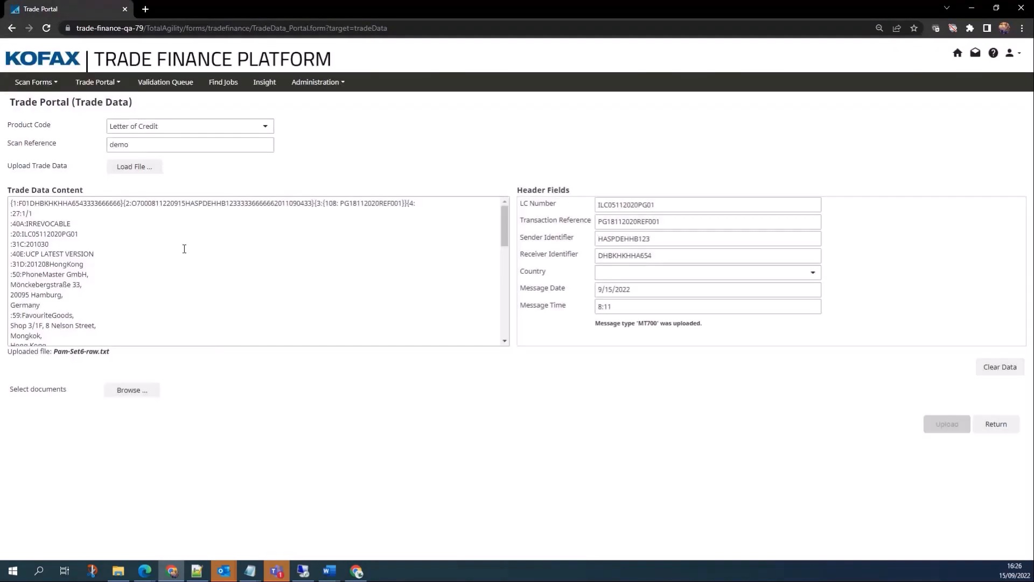
pyautogui.scroll(-5, 184, 248)
pyautogui.scroll(5, 187, 256)
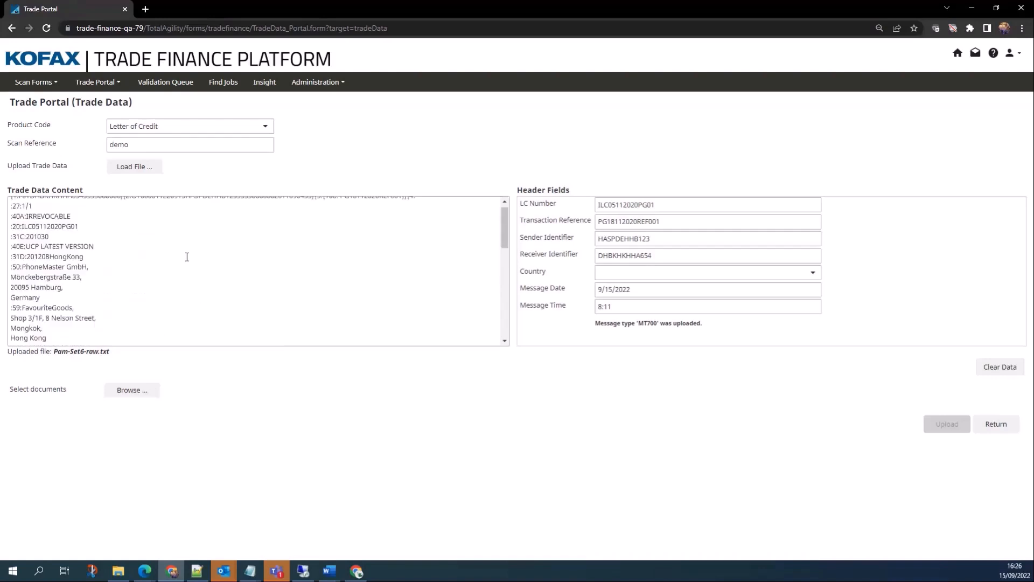
pyautogui.scroll(1, 186, 257)
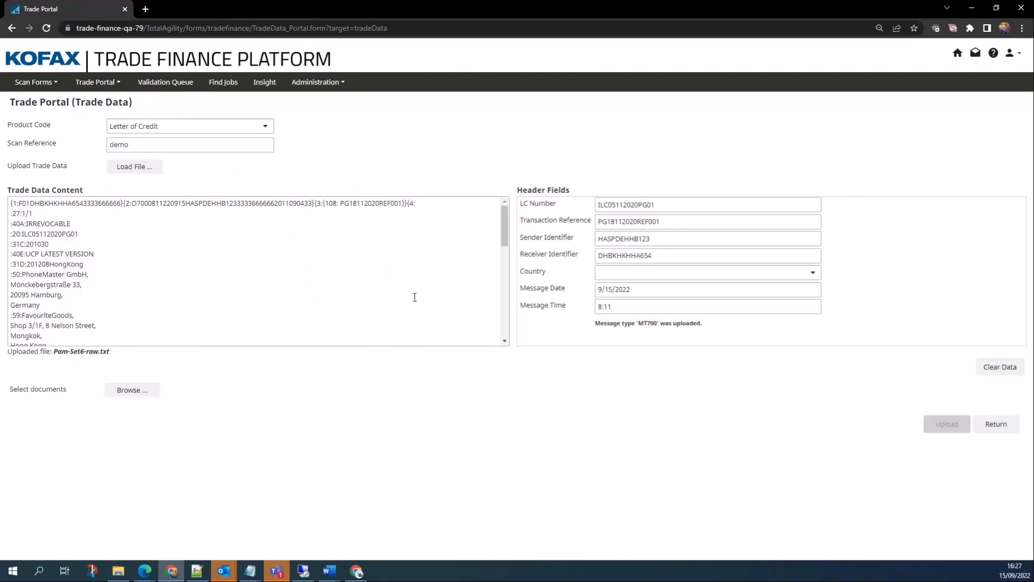
# Step: Discard the unsaved upload form and open the Document Review activity from the work queue, declining to complete it
pyautogui.click(158, 85)
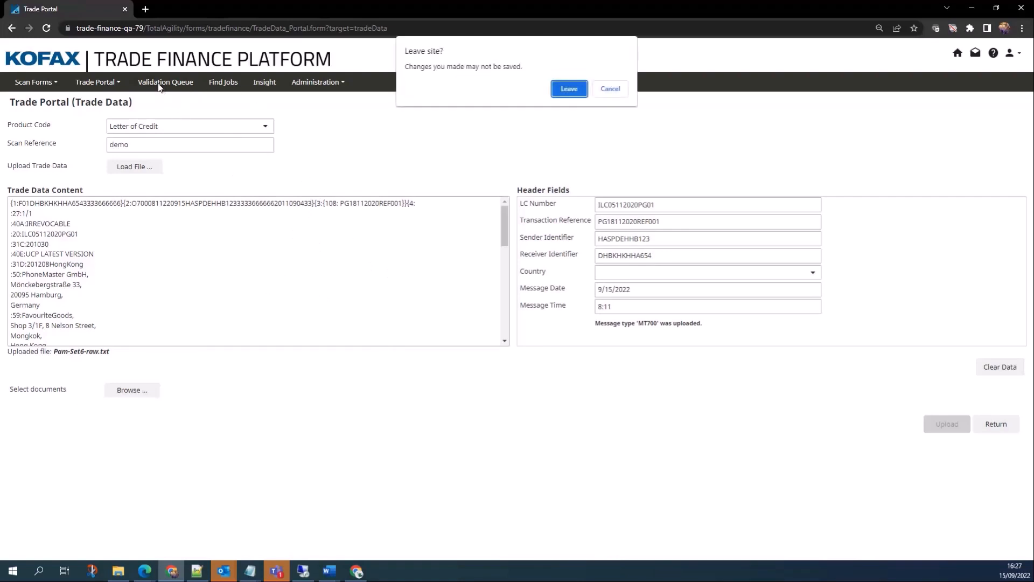
pyautogui.click(560, 95)
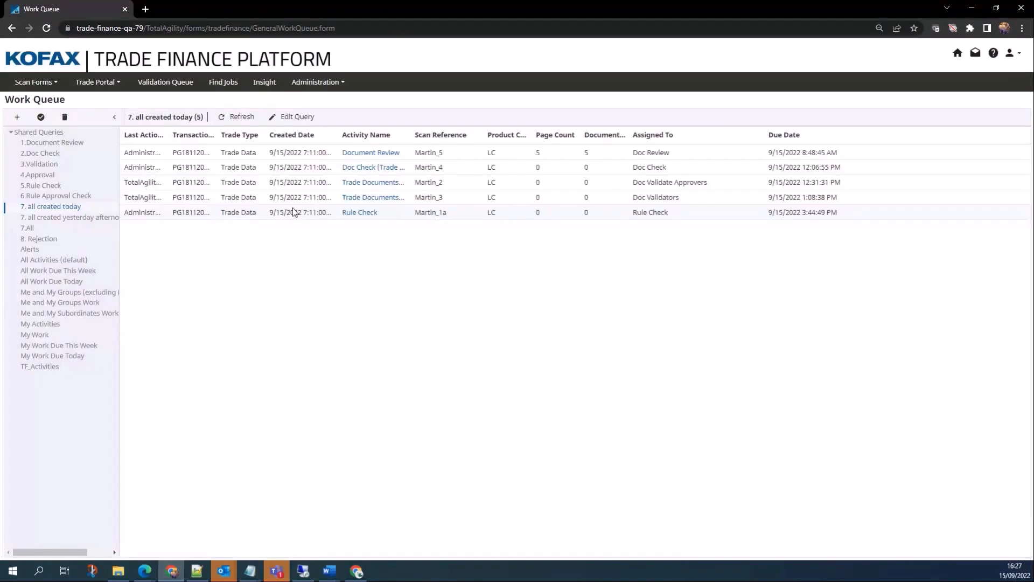
pyautogui.click(363, 153)
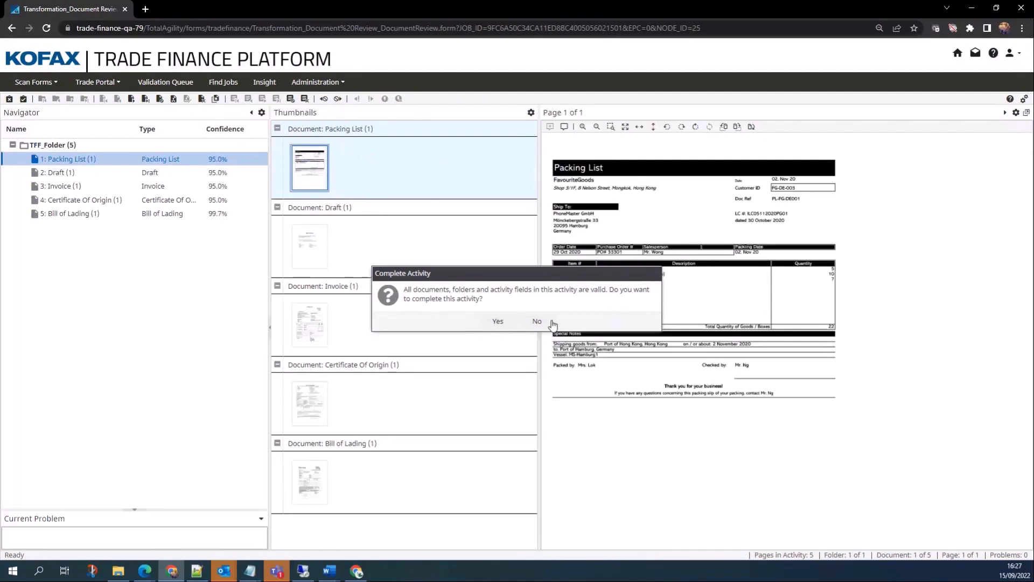
pyautogui.click(535, 321)
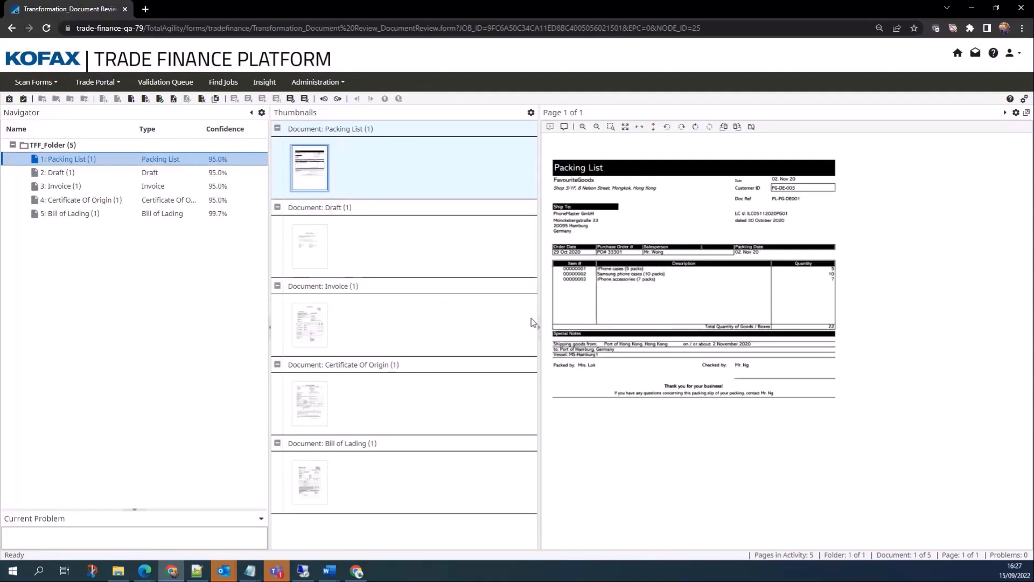
# Step: Look through the document types available for the Packing List, and cancel the Document Review activity
pyautogui.click(163, 160)
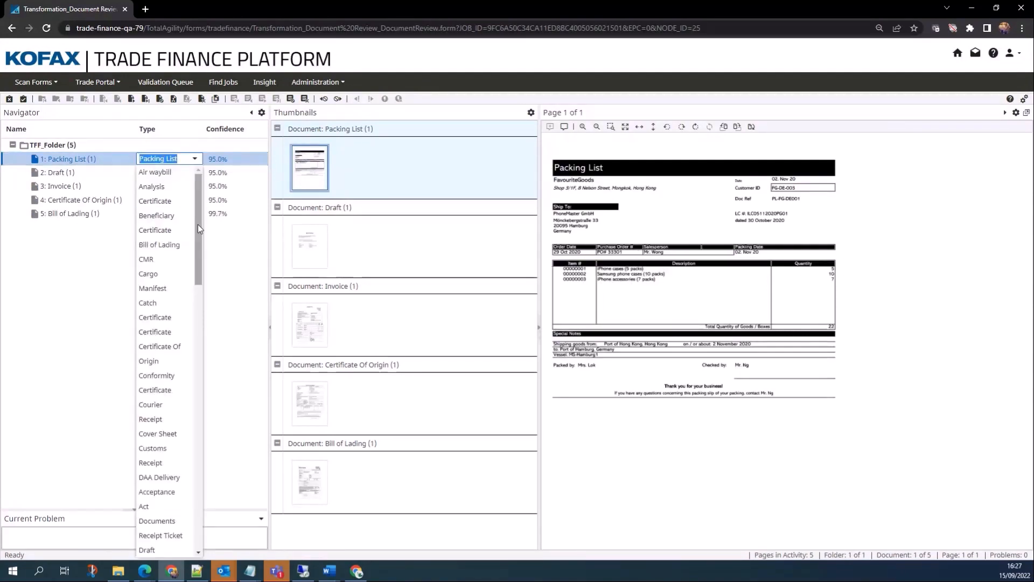
pyautogui.moveTo(199, 224); pyautogui.dragTo(192, 489)
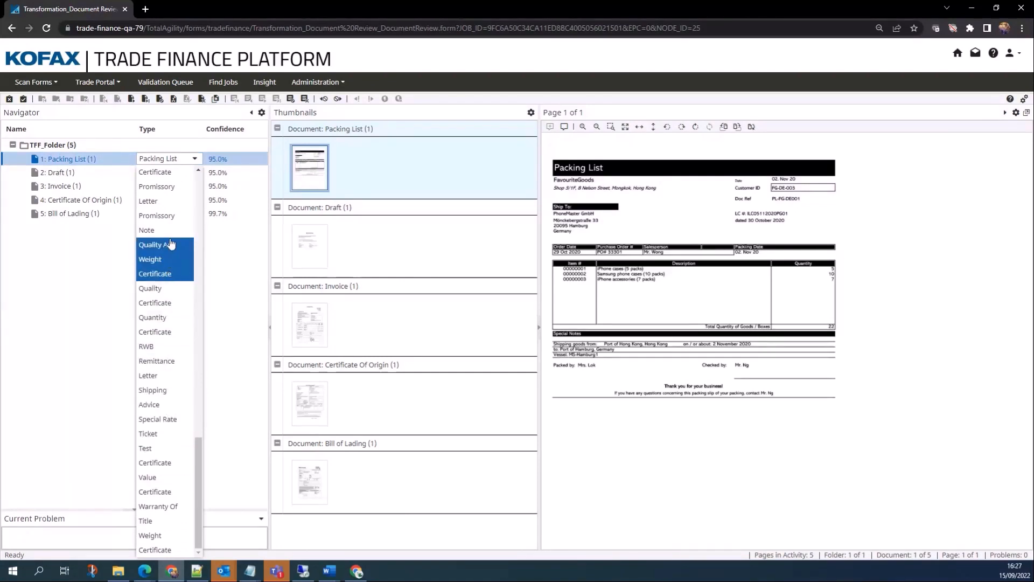
pyautogui.scroll(10, 168, 229)
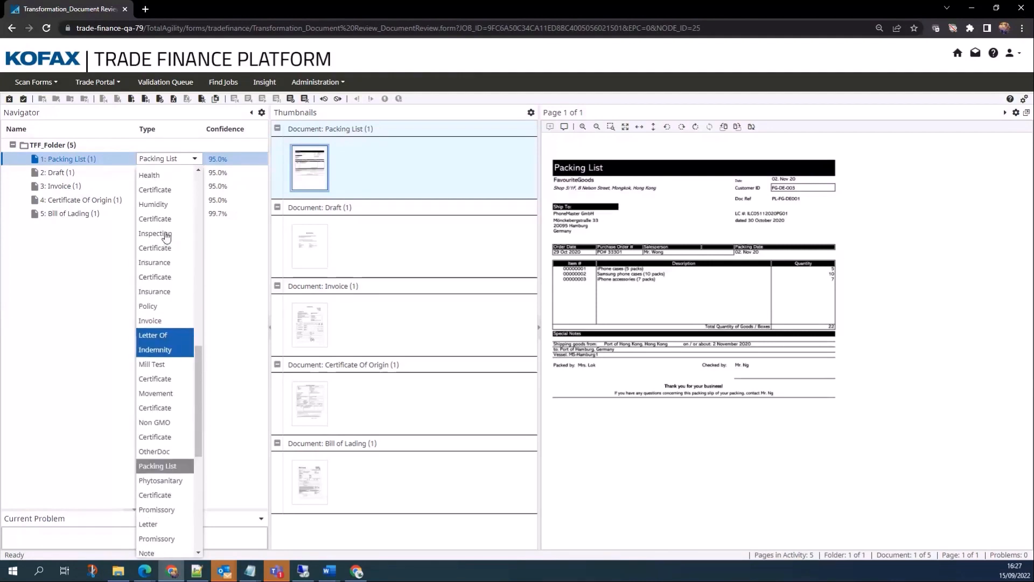
pyautogui.scroll(10, 166, 237)
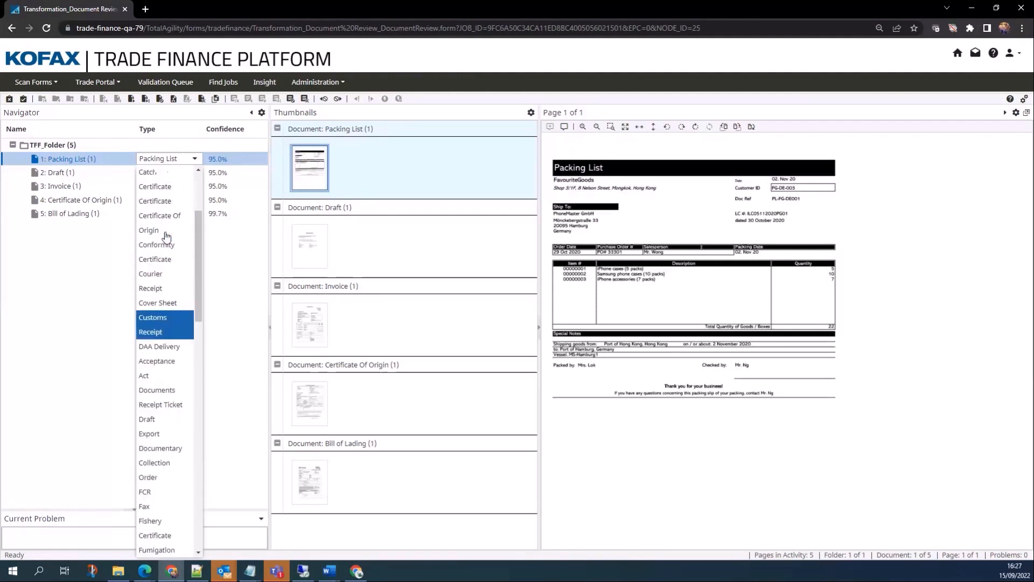
pyautogui.scroll(3, 167, 237)
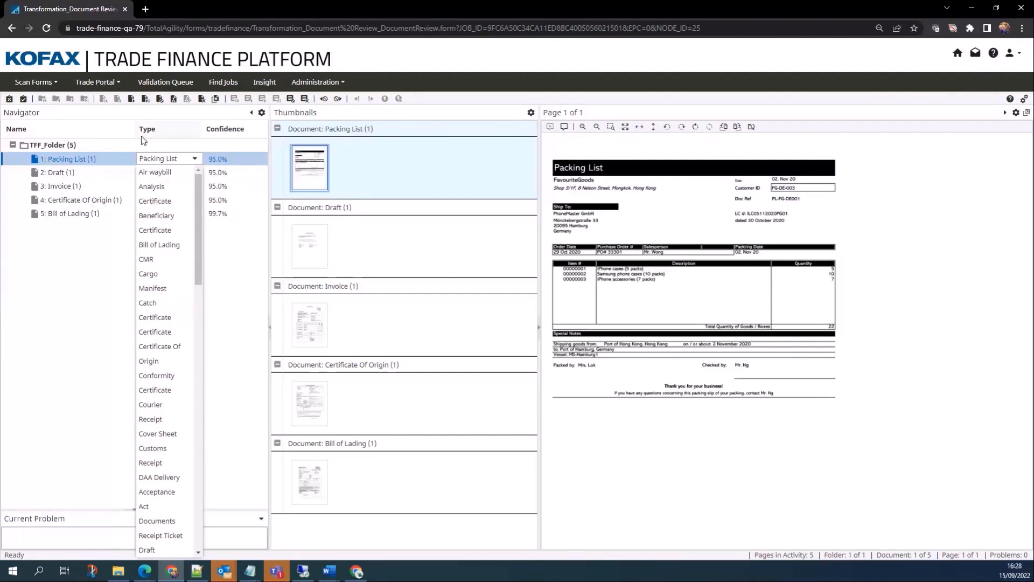
pyautogui.click(69, 329)
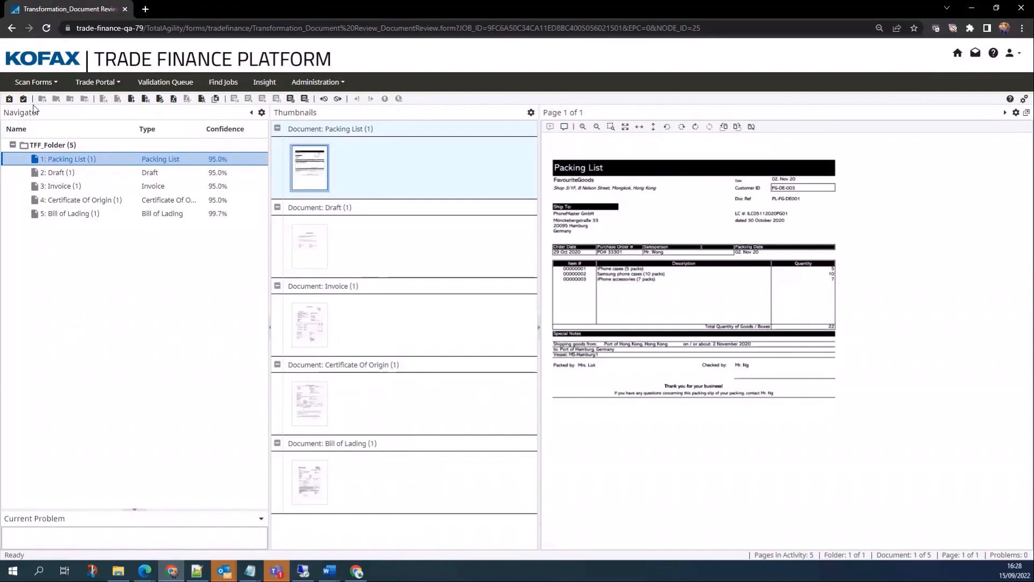
pyautogui.click(10, 99)
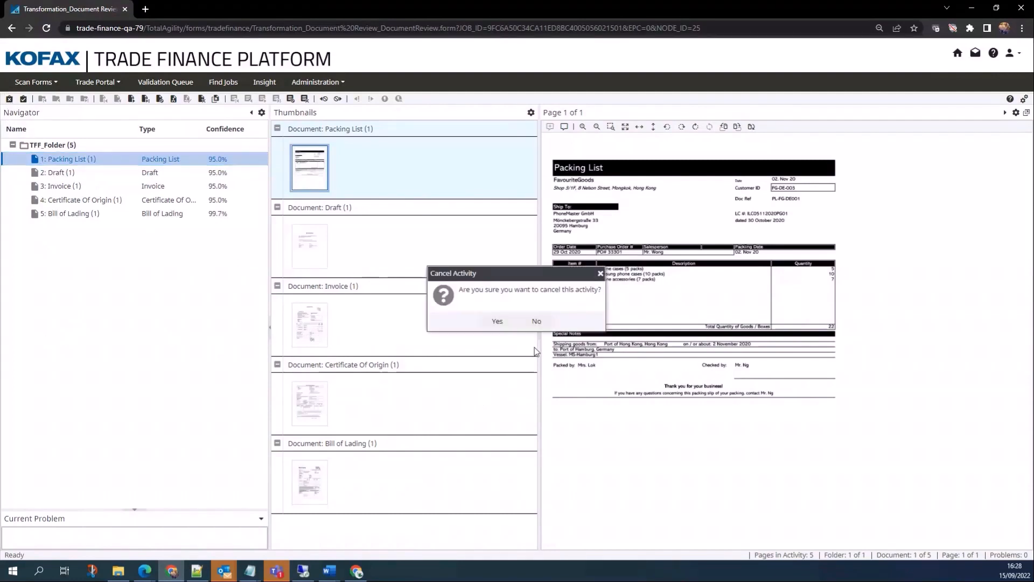
pyautogui.click(496, 321)
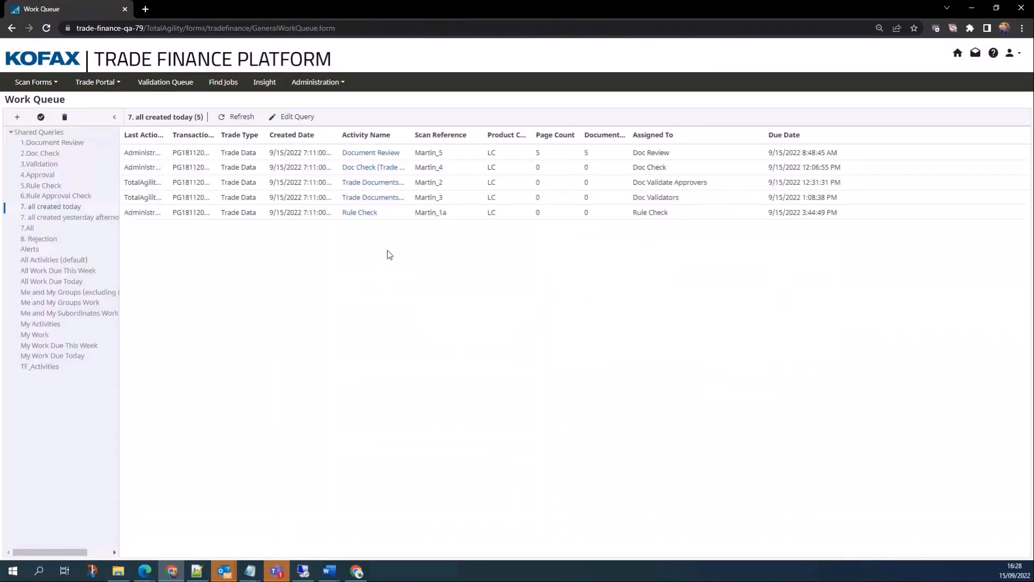
# Step: Examine the document list, Draft and Bill of Lading in the Doc Check activity, and suspend the check
pyautogui.click(365, 167)
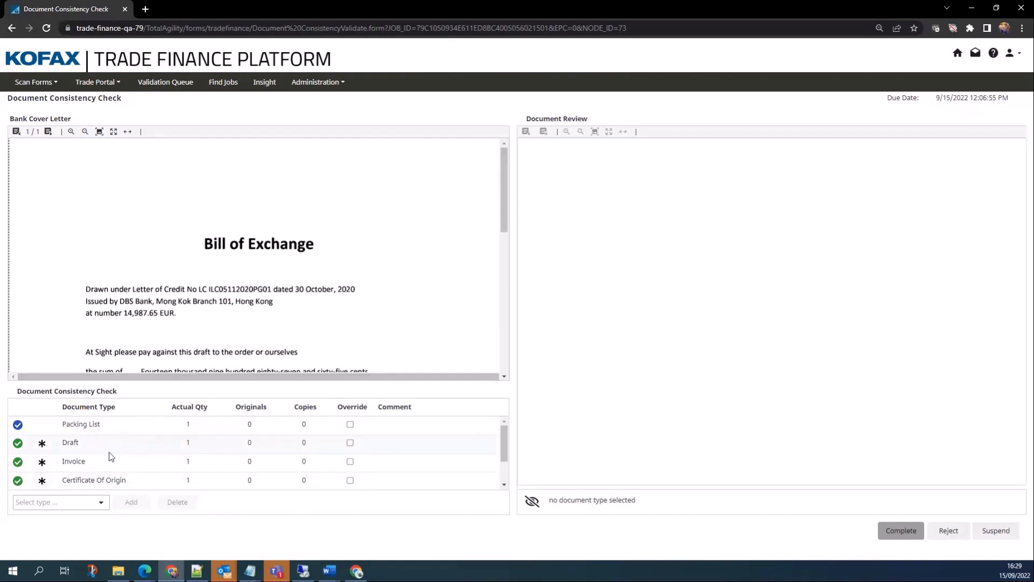
pyautogui.scroll(-1, 109, 455)
pyautogui.scroll(1, 109, 457)
pyautogui.click(86, 444)
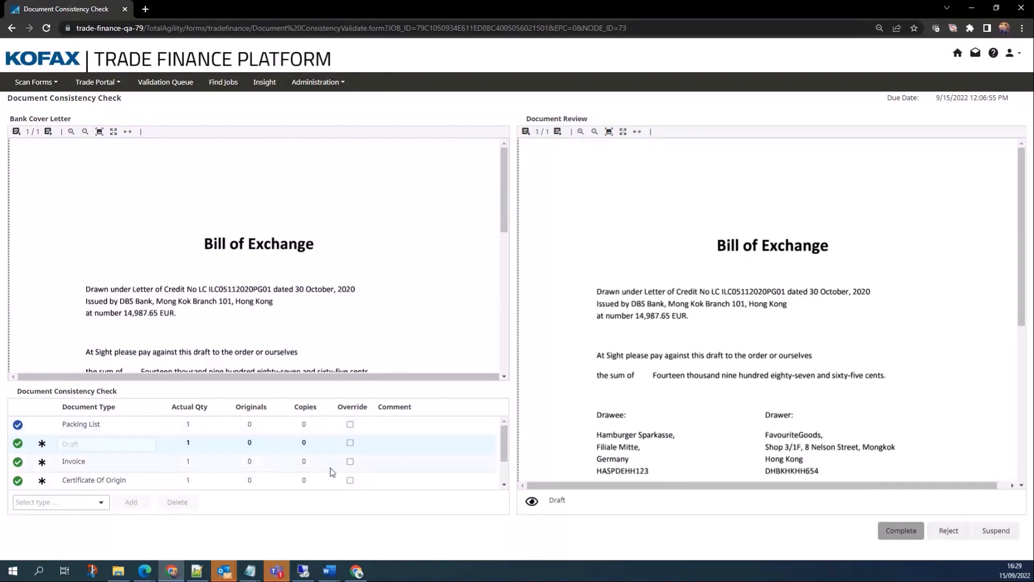
pyautogui.scroll(-2, 124, 447)
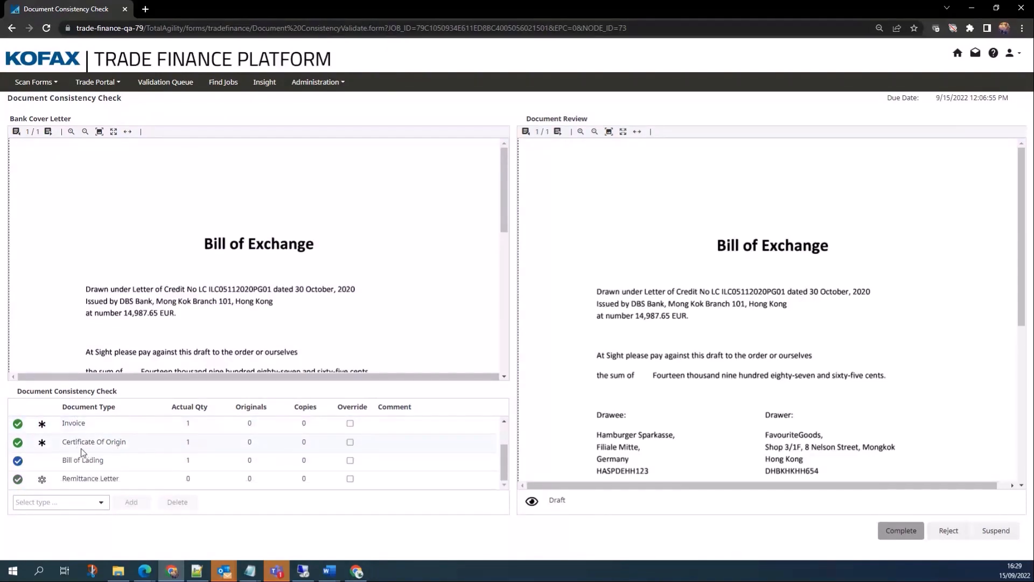
pyautogui.moveTo(36, 483)
pyautogui.click(134, 460)
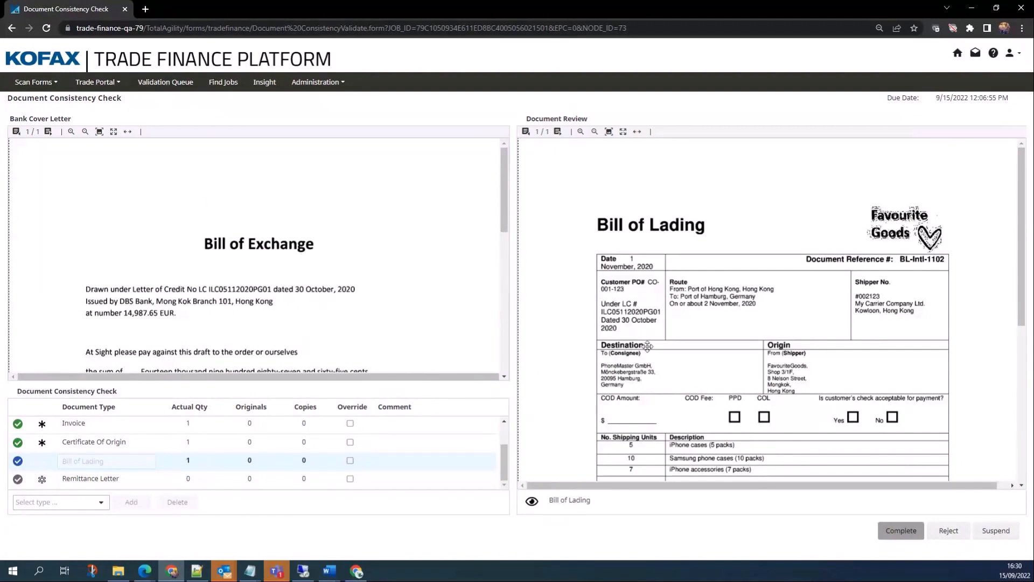
pyautogui.click(996, 531)
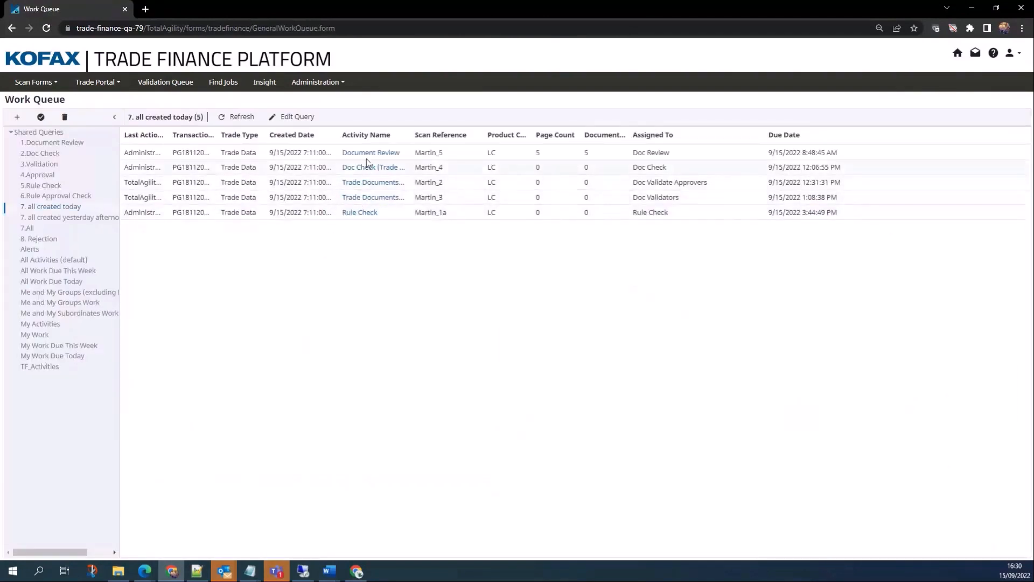
# Step: Open the Trade Documents activity assigned to Doc Validators, collapse the thumbnails and widen the document image area
pyautogui.click(360, 200)
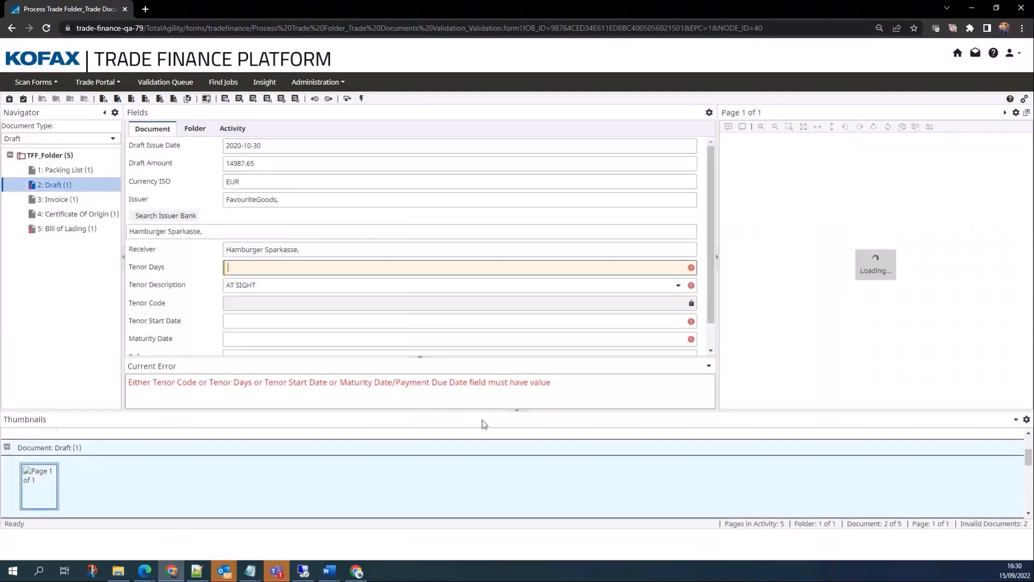
pyautogui.click(519, 411)
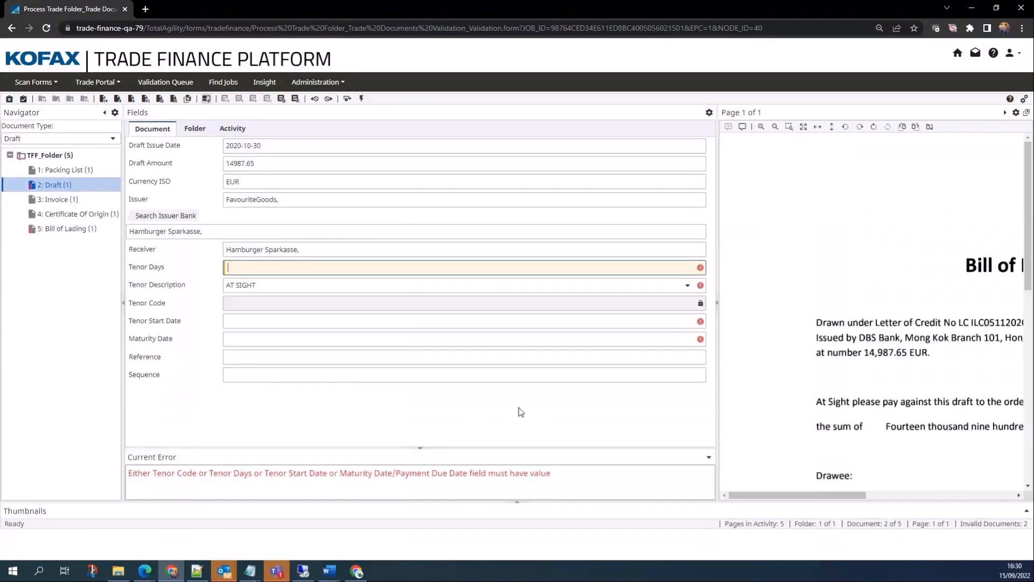
pyautogui.moveTo(717, 413); pyautogui.dragTo(382, 382)
# Step: Examine the extracted fields of the Packing List, Draft and Invoice documents against their page images
pyautogui.click(50, 169)
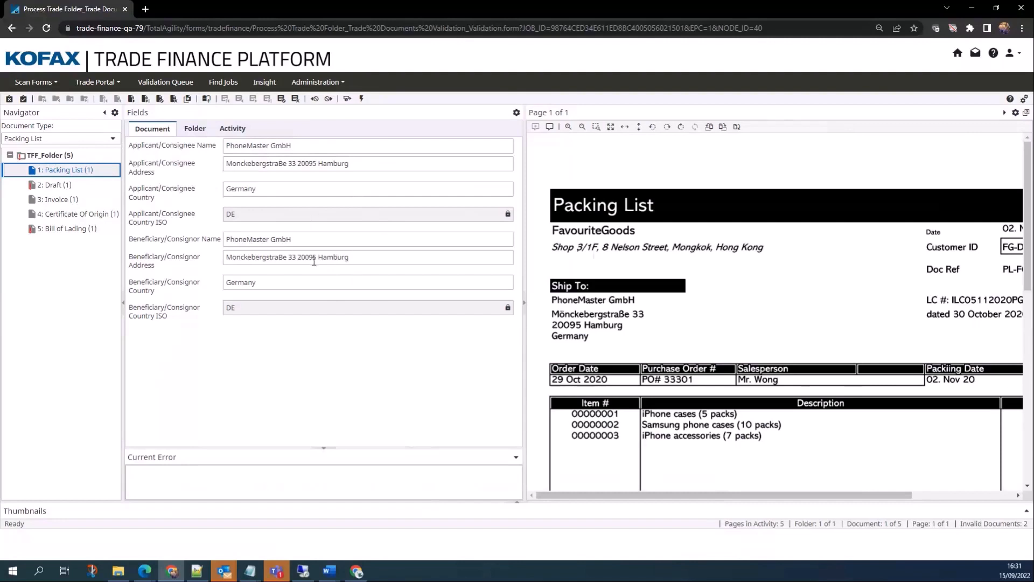
pyautogui.click(54, 184)
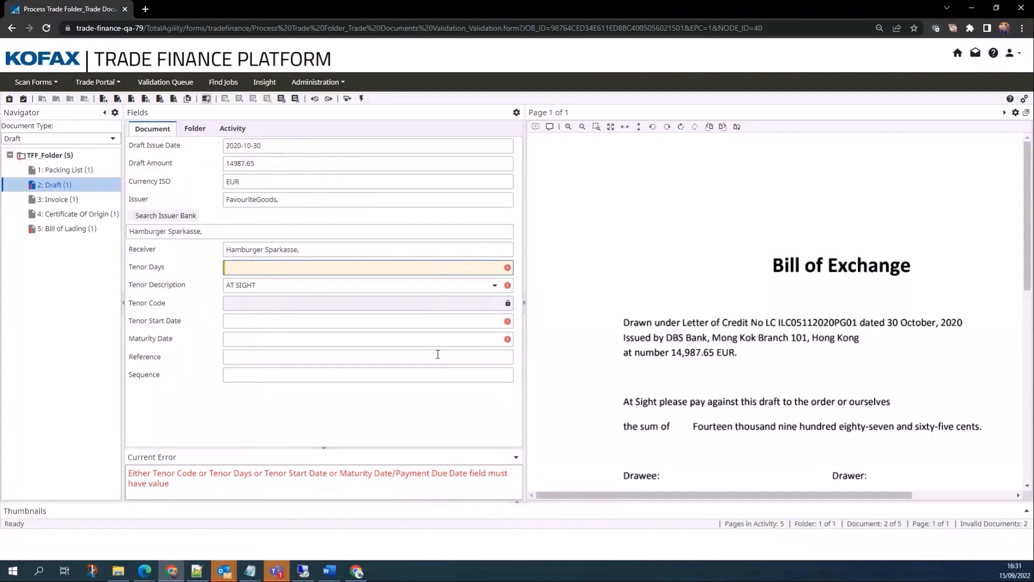
pyautogui.click(54, 196)
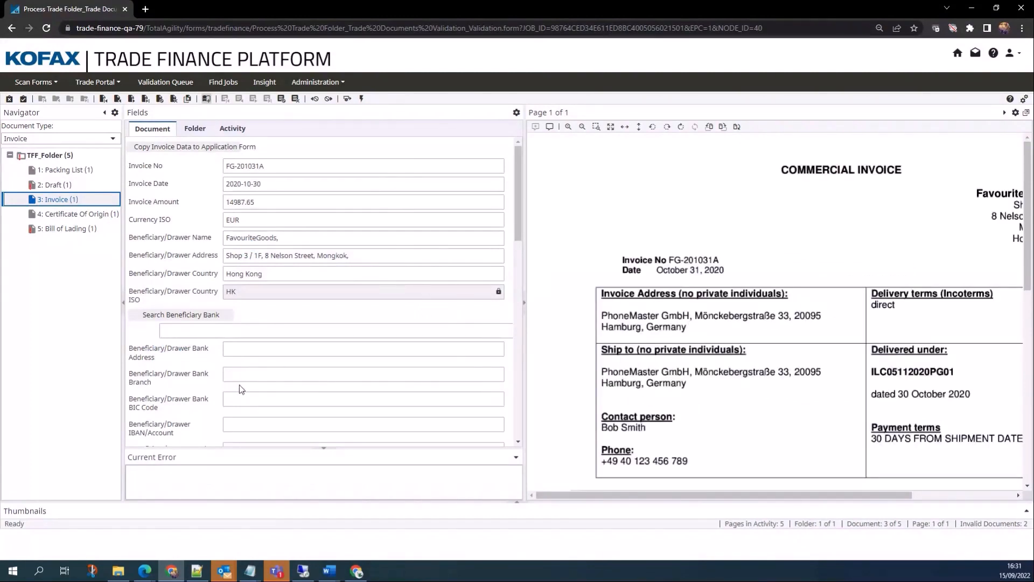
pyautogui.scroll(-5, 247, 371)
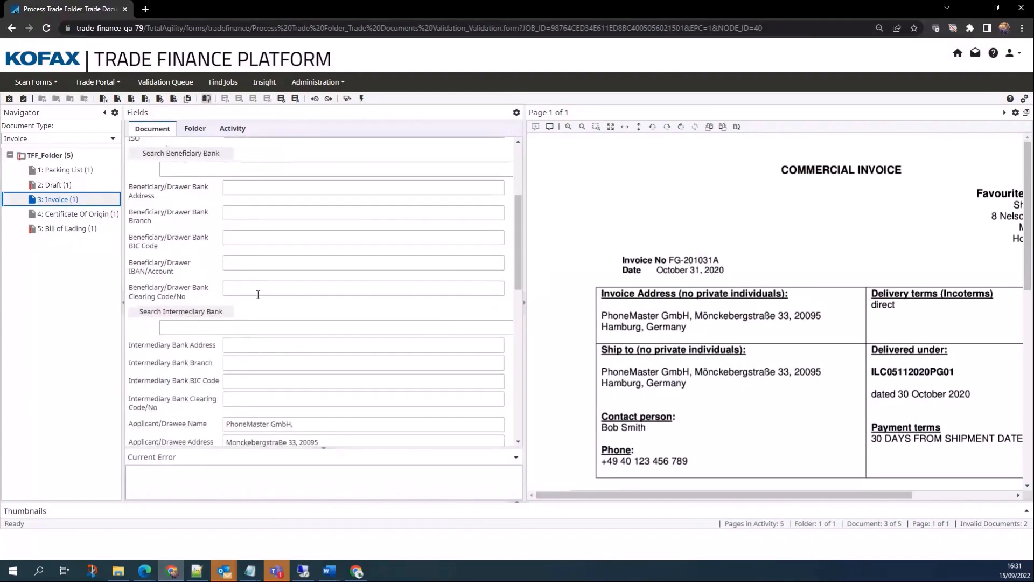
pyautogui.scroll(5, 317, 323)
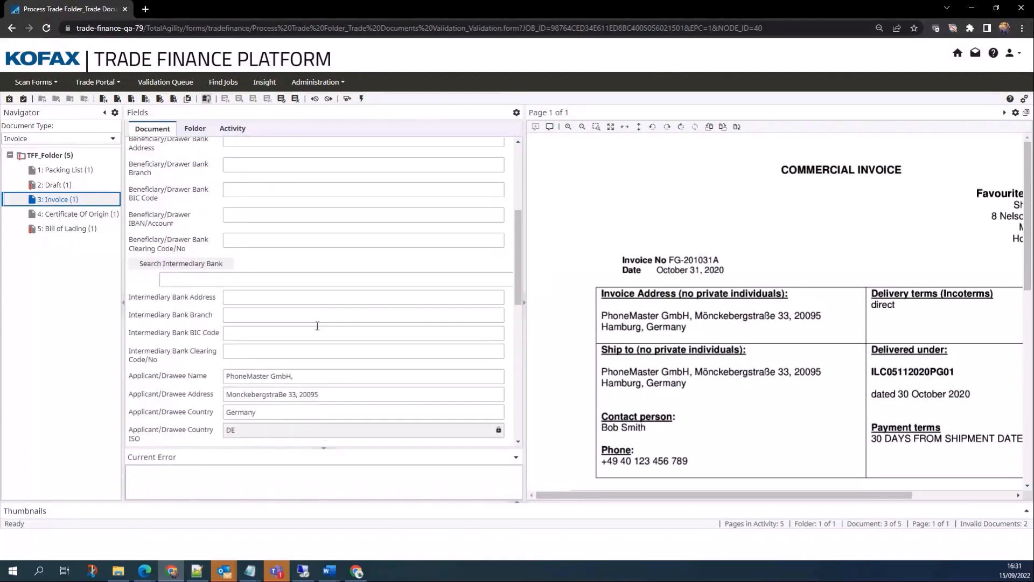
# Step: Locate the source text of the extracted invoice number, date and amount on the invoice image
pyautogui.click(286, 167)
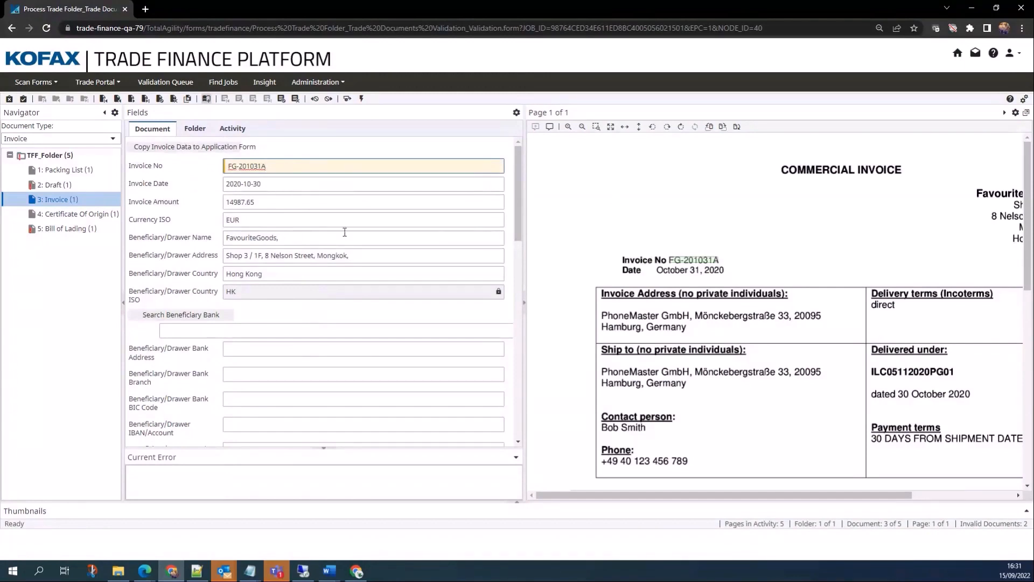
pyautogui.click(277, 183)
pyautogui.click(271, 202)
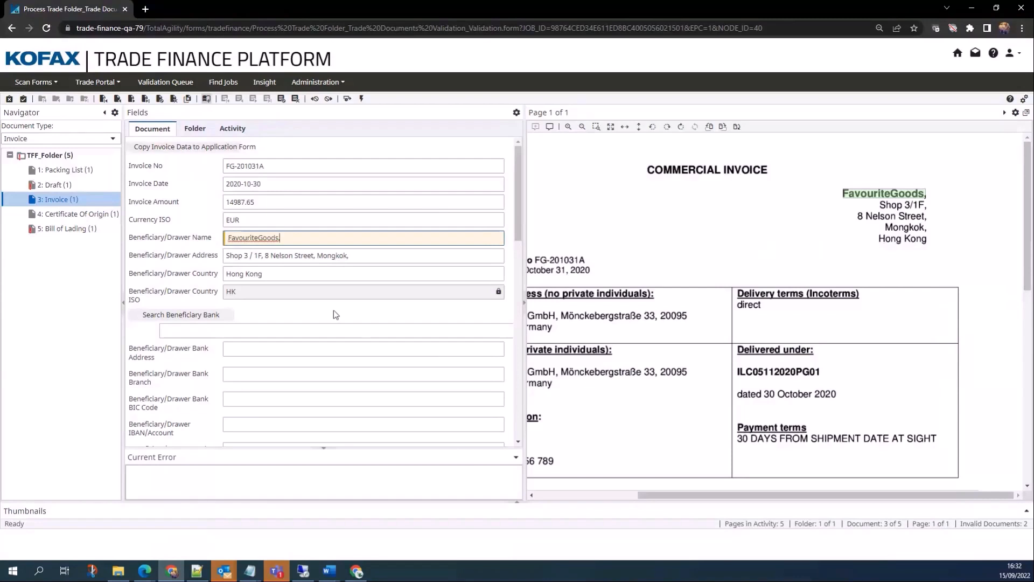
# Step: Examine the remaining extracted fields of the Invoice and those of the Certificate Of Origin and Bill of Lading documents
pyautogui.scroll(-2, 334, 309)
pyautogui.scroll(-7, 334, 312)
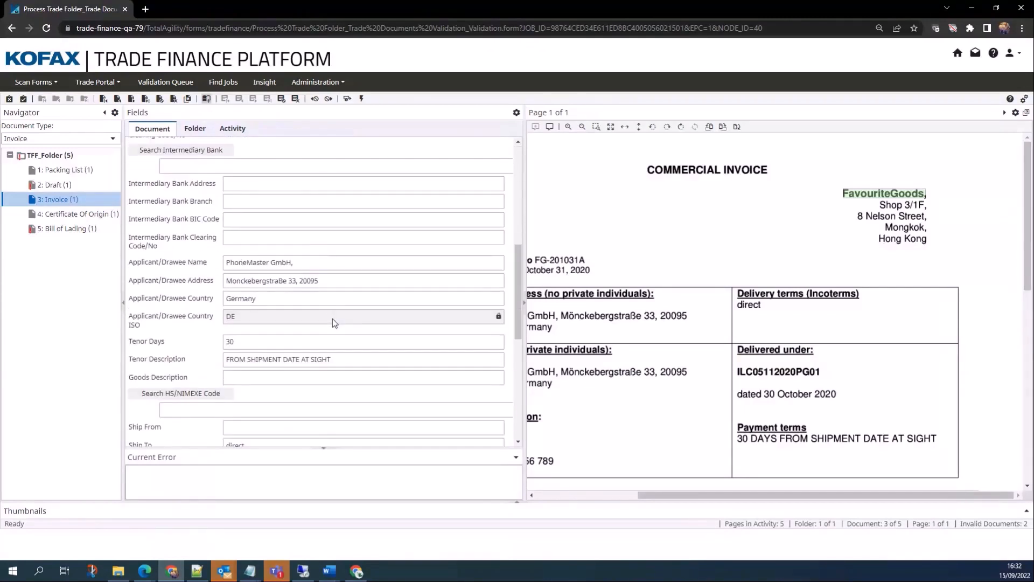
pyautogui.scroll(1, 334, 319)
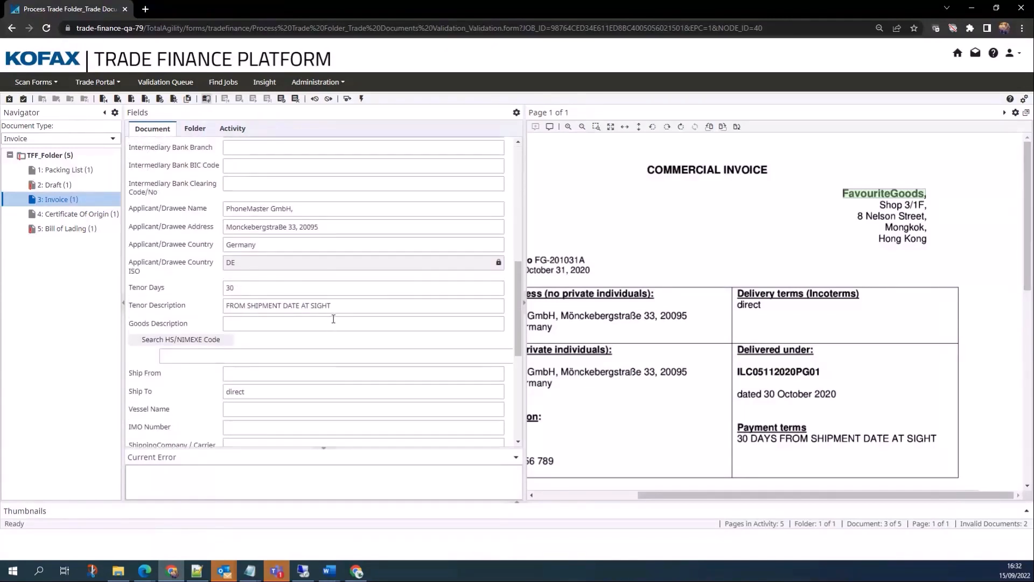
pyautogui.click(77, 214)
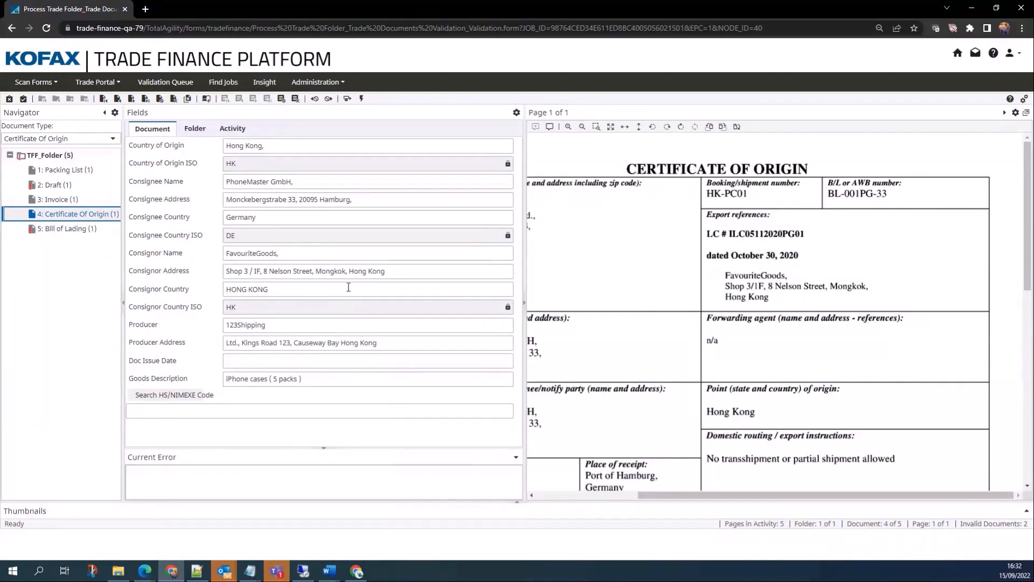
pyautogui.click(67, 228)
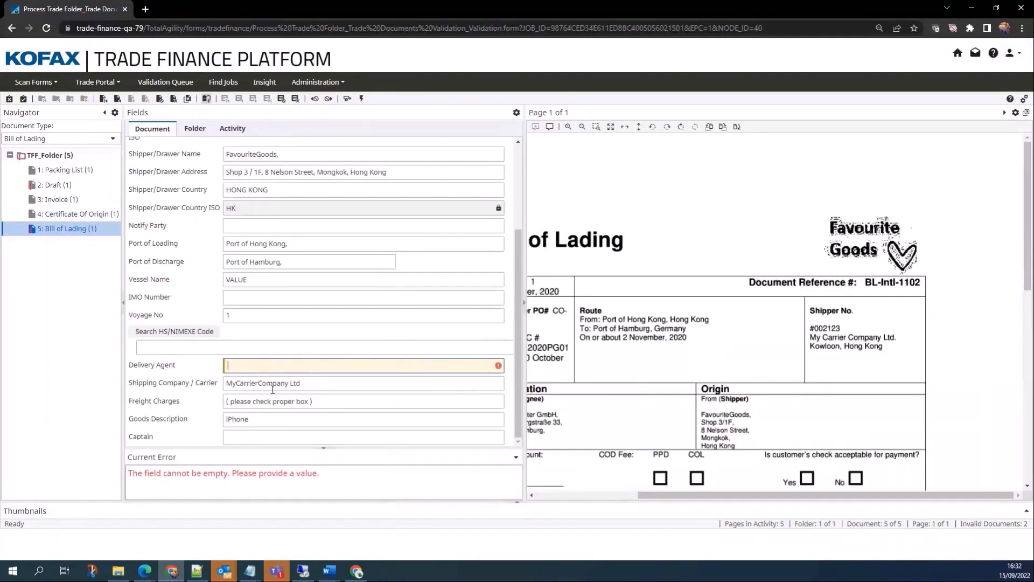
pyautogui.scroll(3, 316, 377)
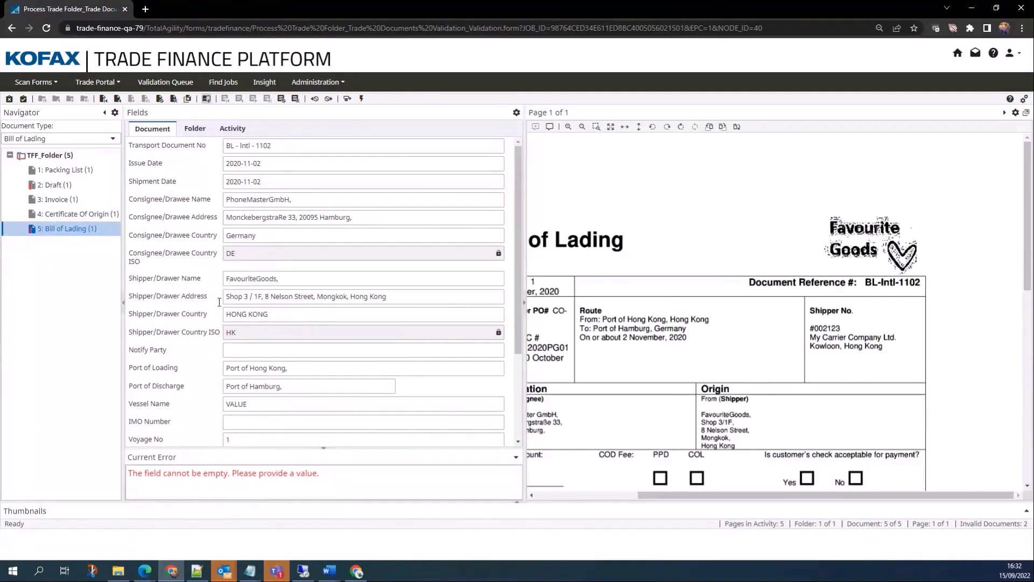
# Step: Set the Draft document's tenor days to 30, checking the Bill of Exchange image for the payment terms
pyautogui.click(43, 185)
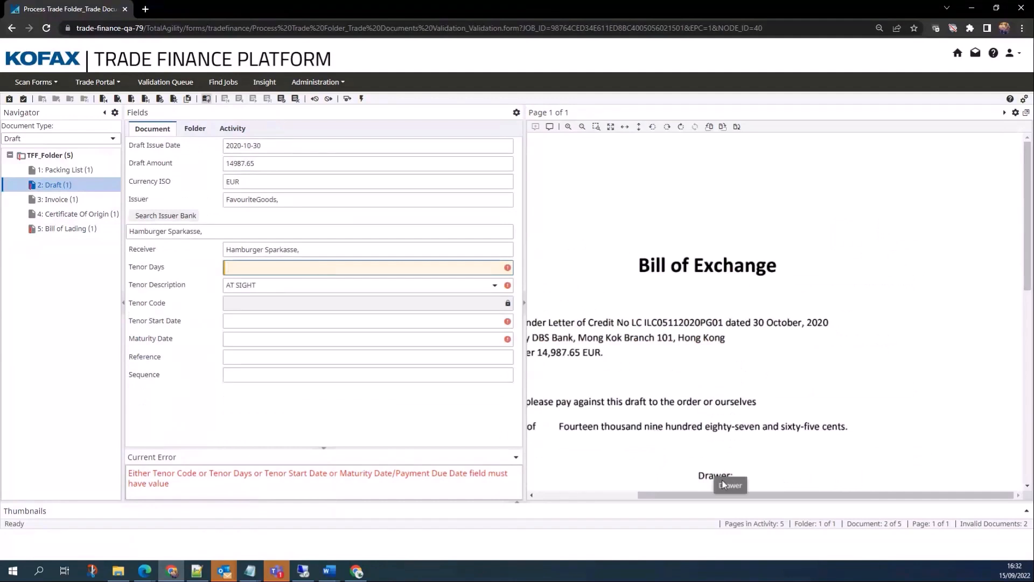
pyautogui.moveTo(746, 498); pyautogui.dragTo(662, 498)
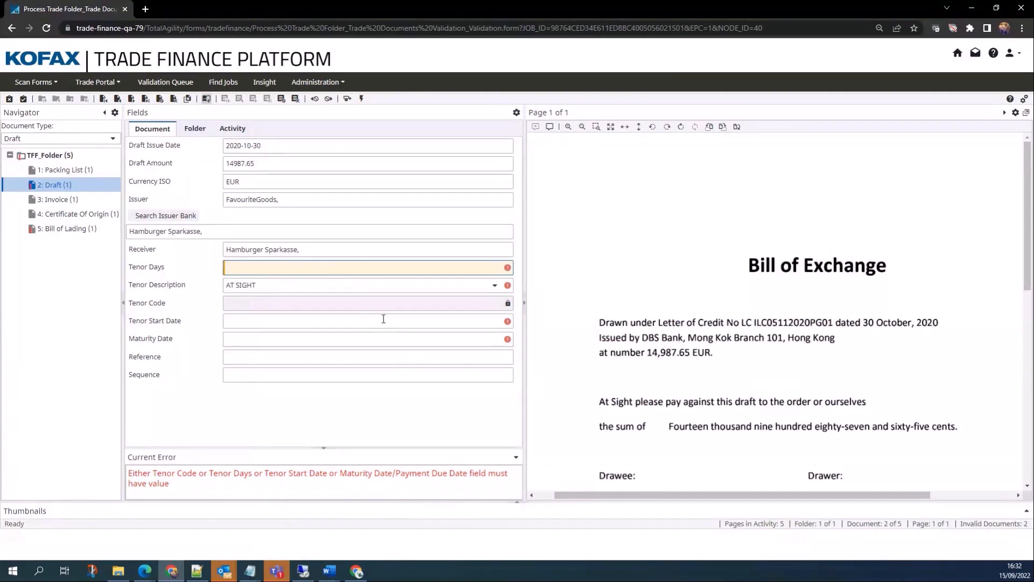
pyautogui.write('30')
pyautogui.press('Return')
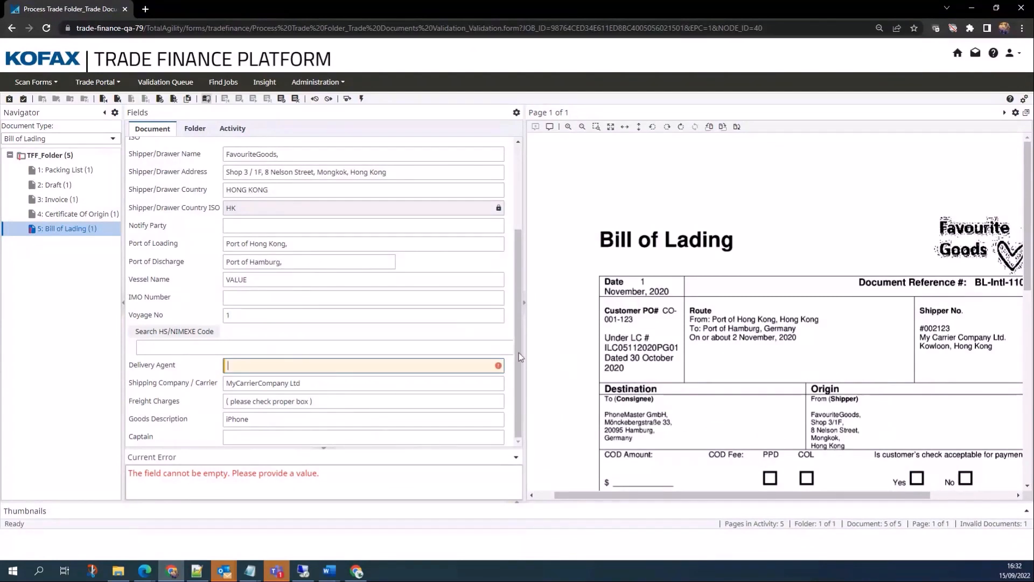
# Step: Leave the validation form for the work queue and open the Trade Documents Approval activity assigned to Doc Validate Approvers
pyautogui.click(164, 84)
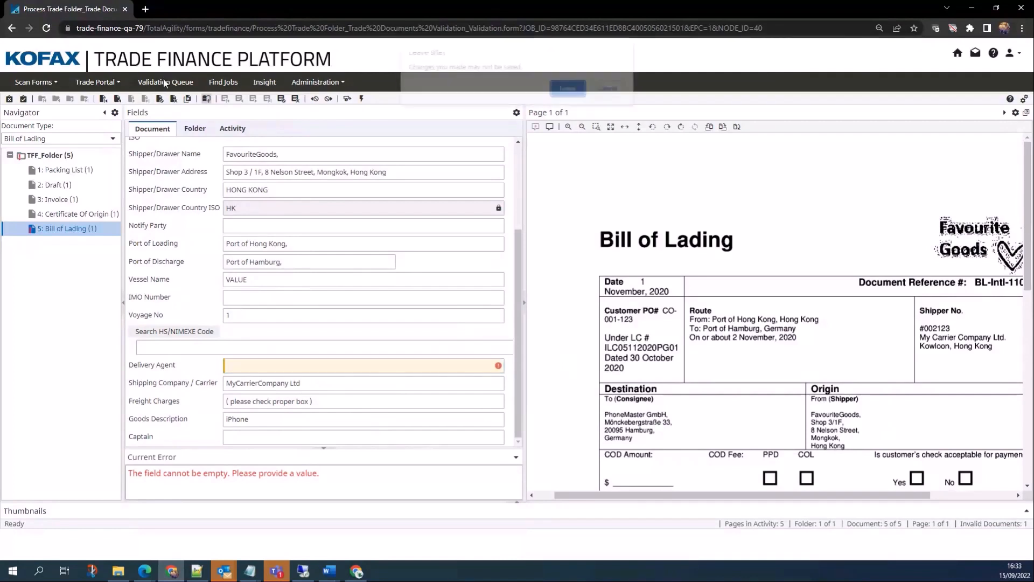
pyautogui.click(565, 92)
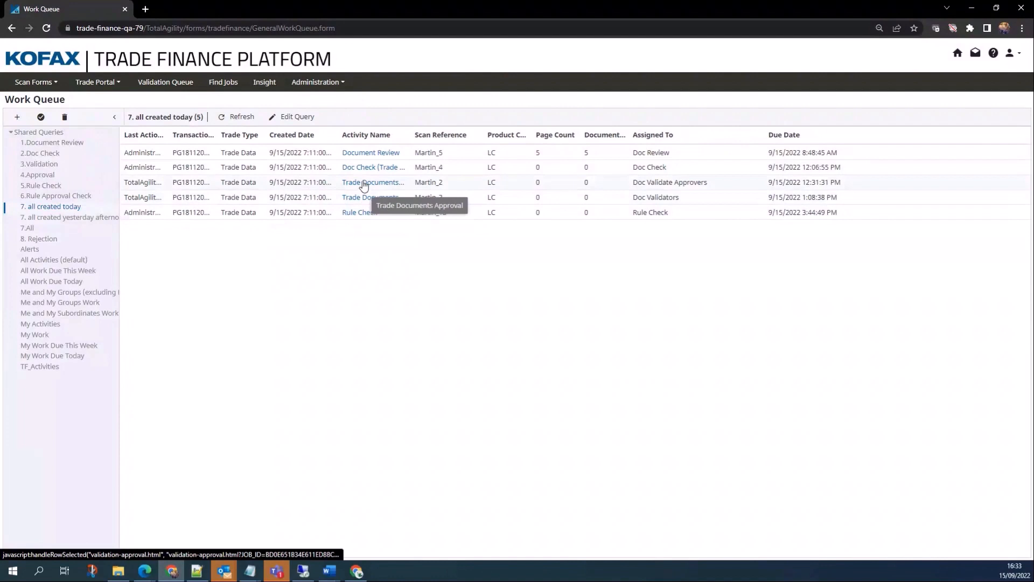
pyautogui.click(364, 183)
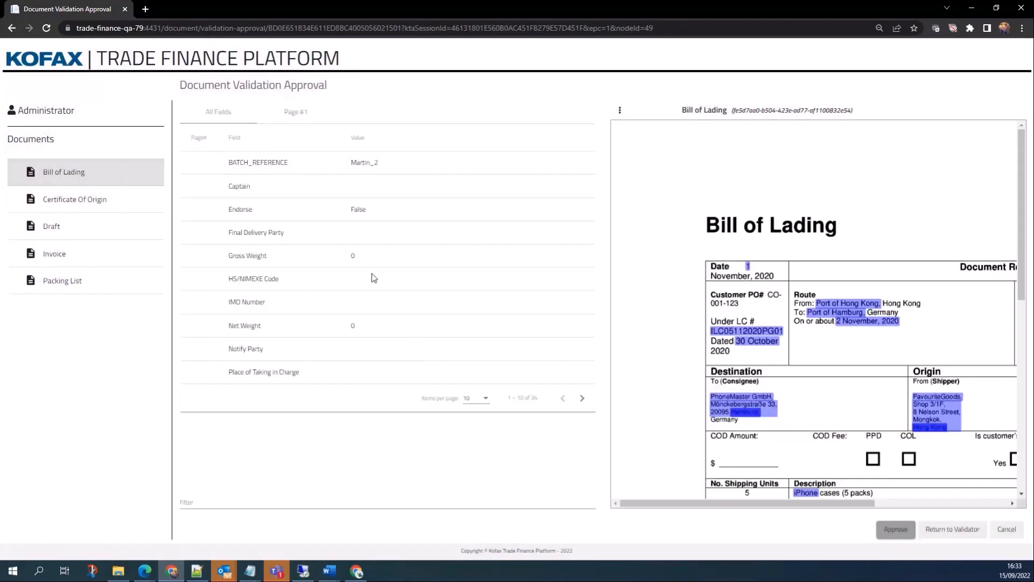
# Step: Examine the Bill of Lading fields and locate the source text of the applicant and beneficiary addresses on its page image
pyautogui.click(582, 400)
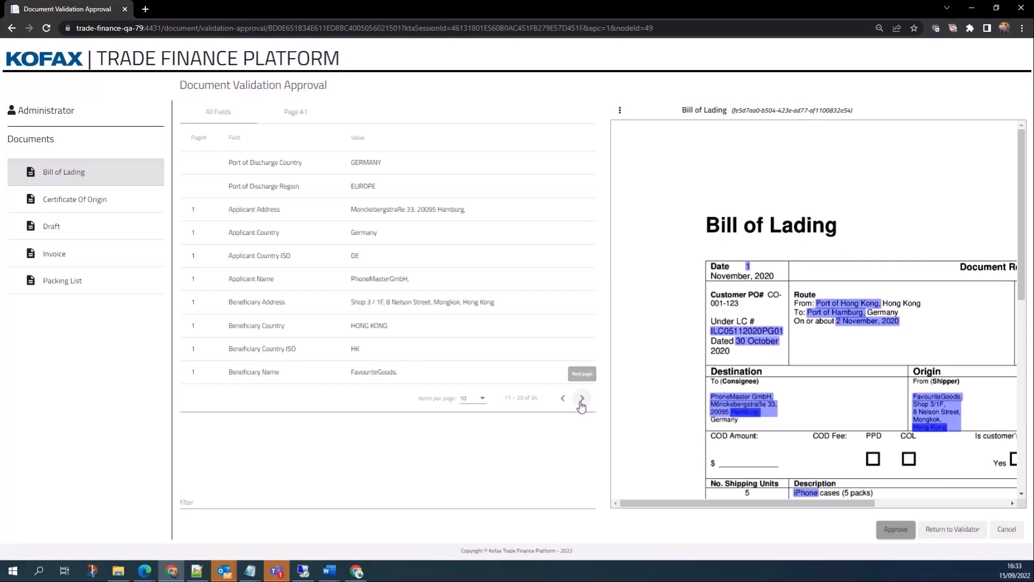
pyautogui.click(620, 113)
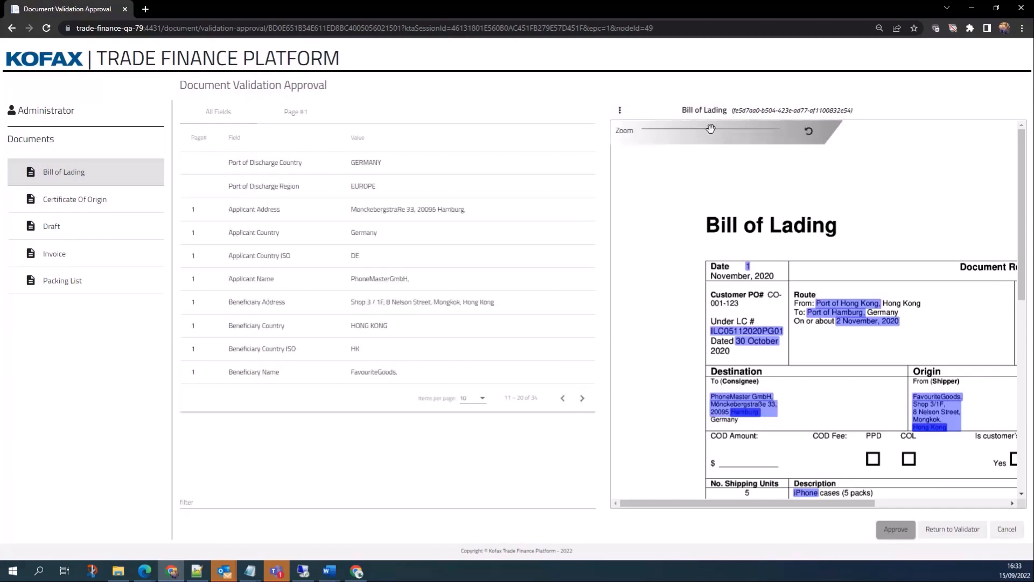
pyautogui.moveTo(711, 130); pyautogui.dragTo(738, 133)
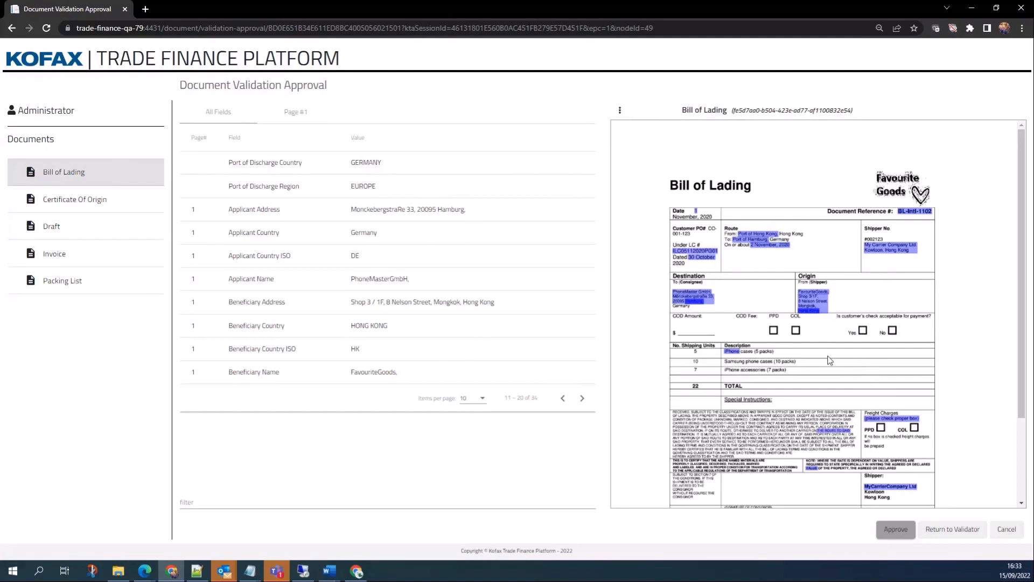
pyautogui.click(384, 208)
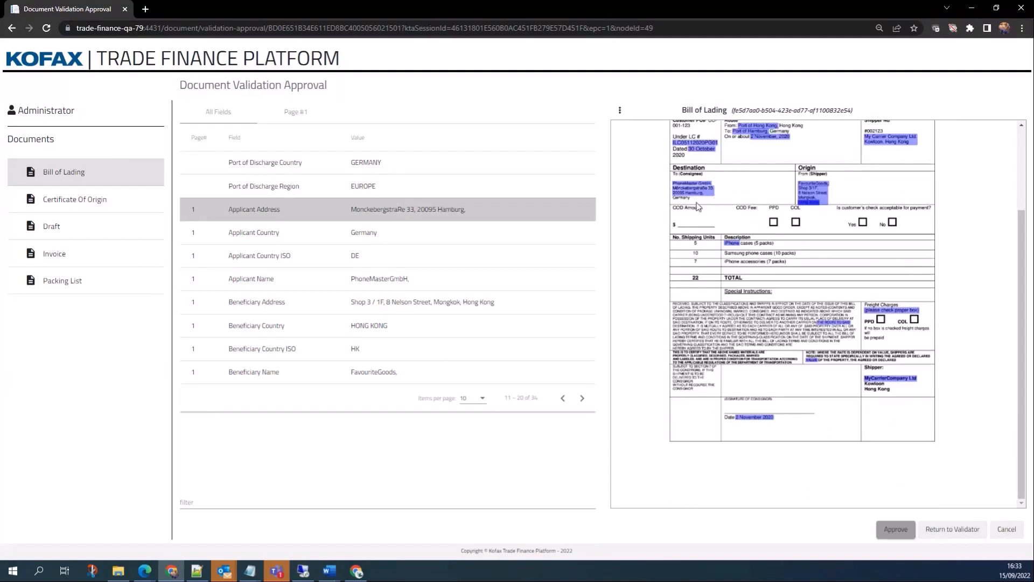
pyautogui.click(406, 302)
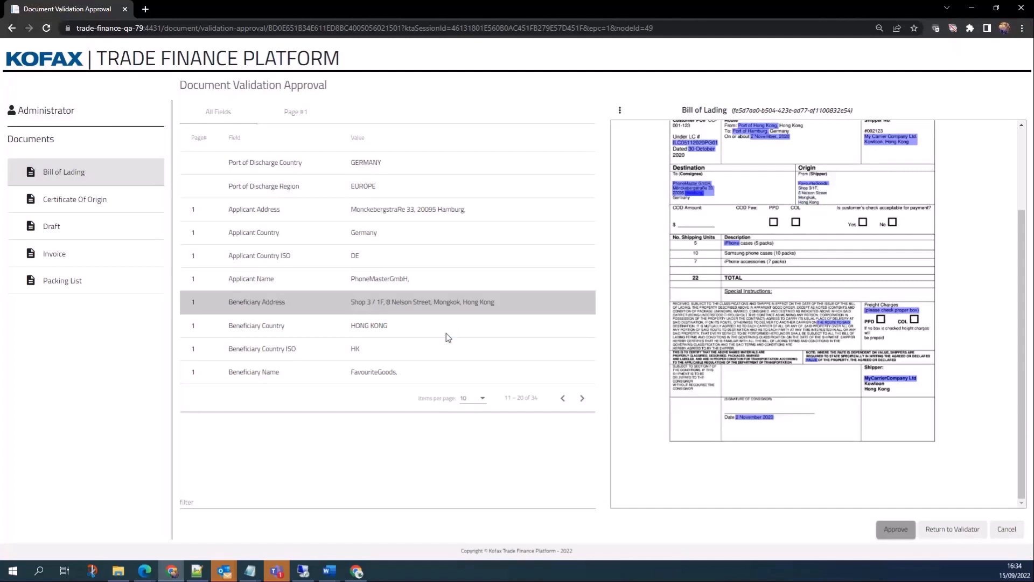
# Step: Examine the Invoice fields in the document validation approval and cancel out of the approval
pyautogui.click(50, 253)
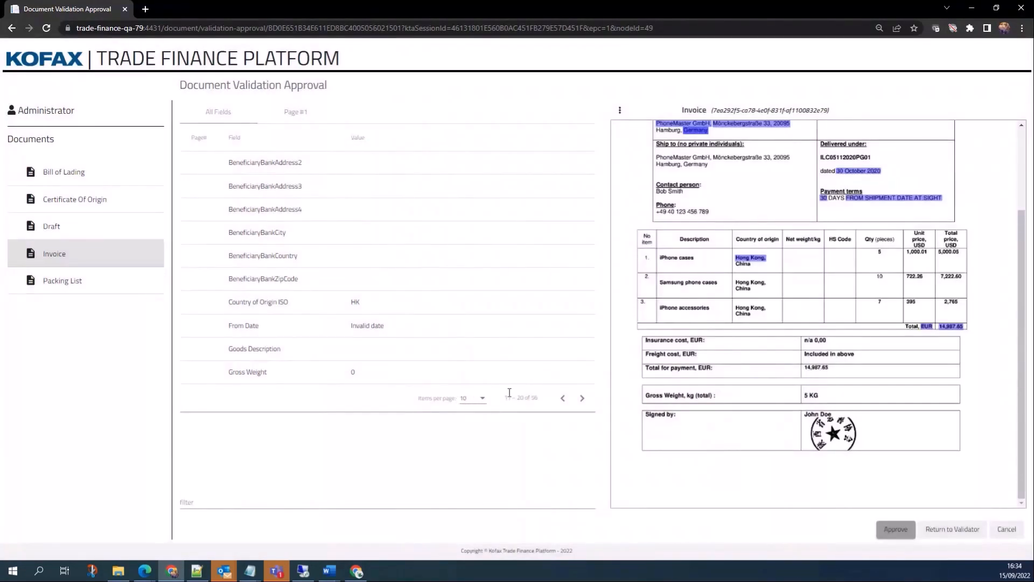
pyautogui.click(582, 398)
pyautogui.click(582, 398)
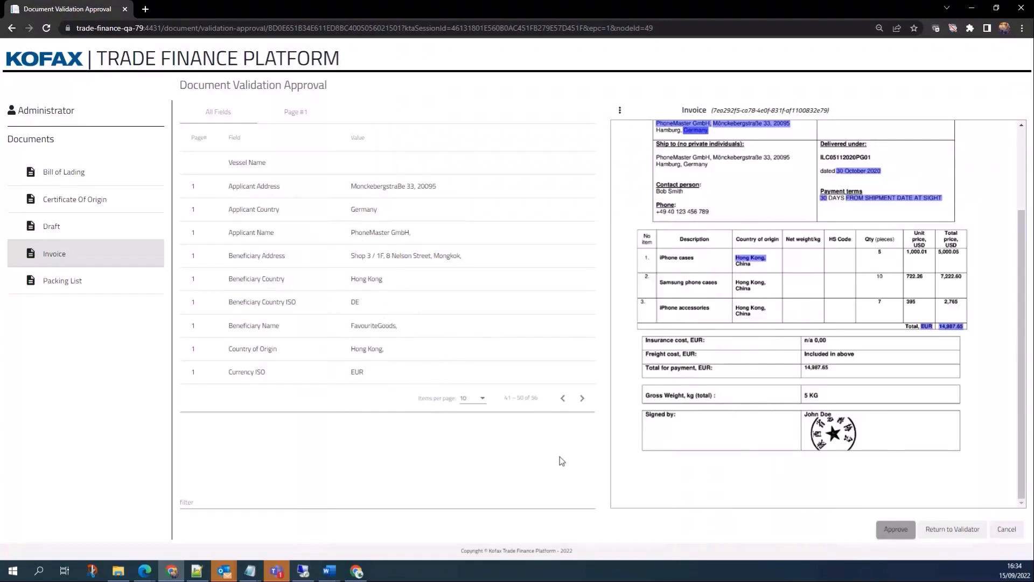
pyautogui.click(1007, 531)
pyautogui.click(559, 332)
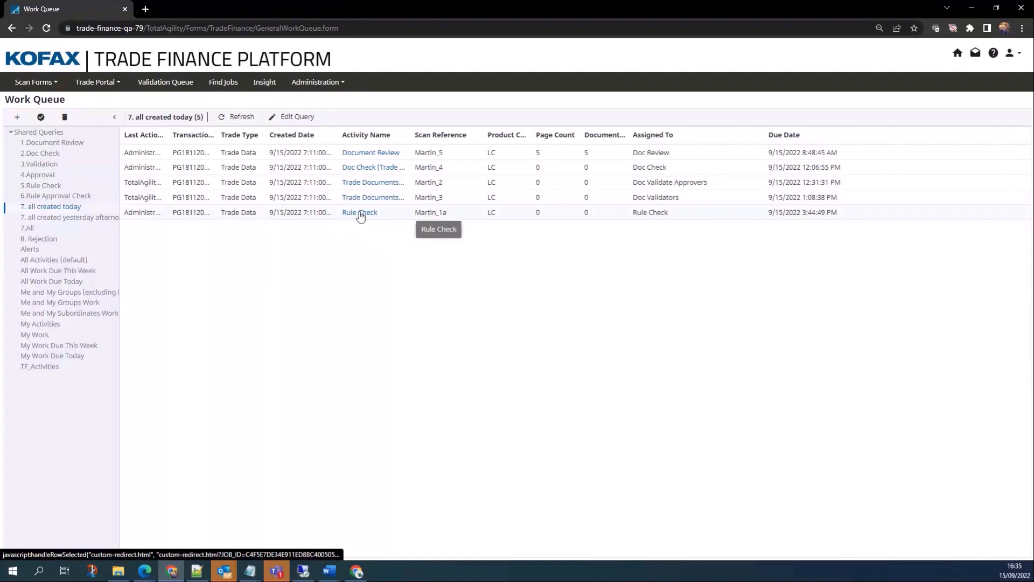
# Step: Open the Rule Check activity, examine both condition groups of the 59 Beneficiary rule against the invoice, and close the rule
pyautogui.click(359, 215)
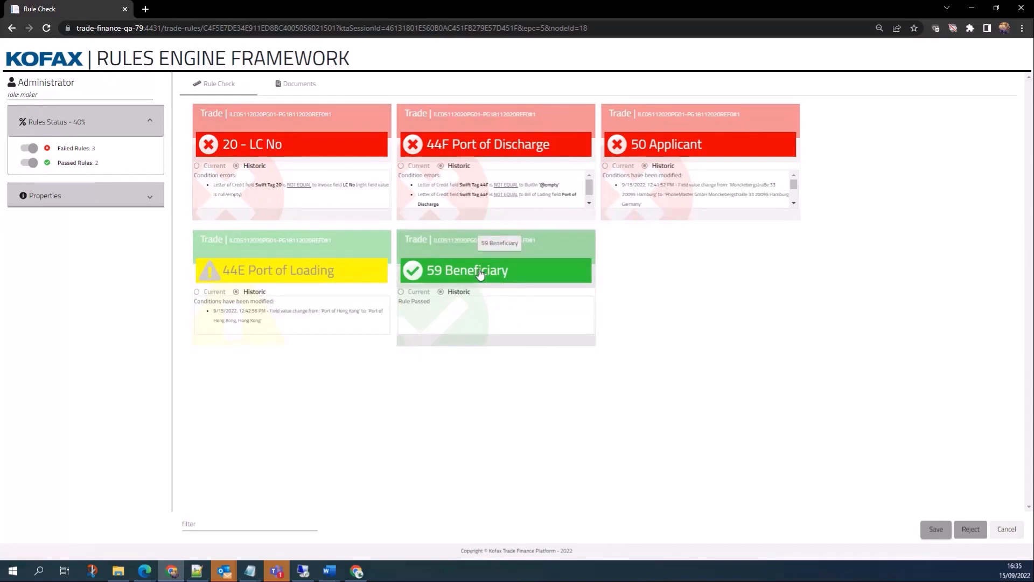
pyautogui.click(480, 273)
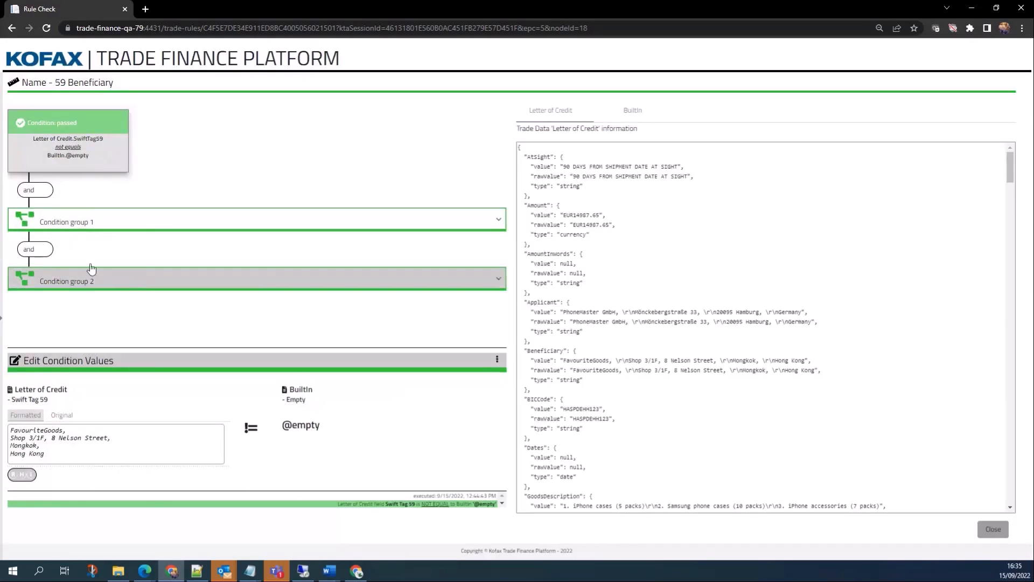
pyautogui.click(50, 223)
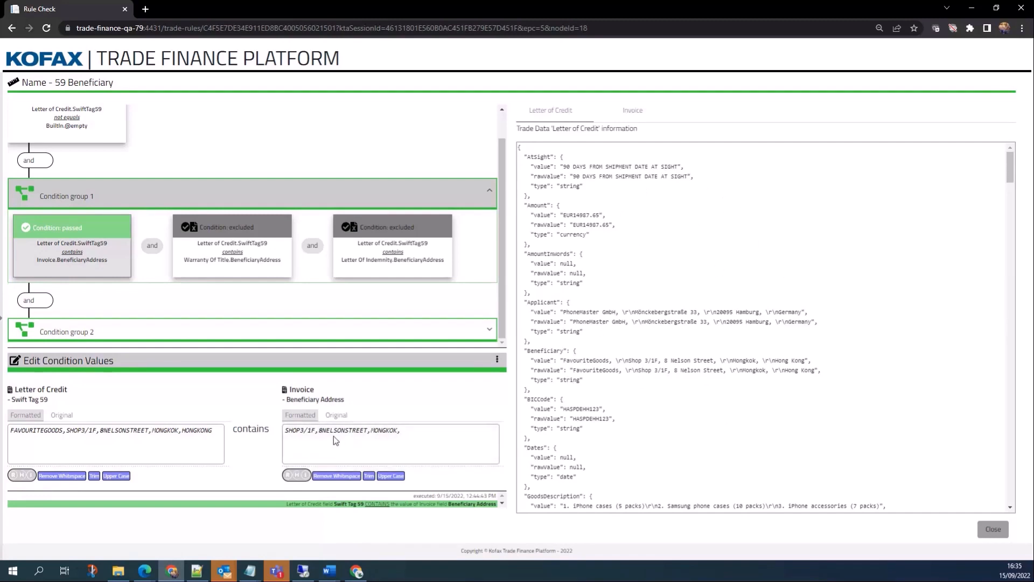
pyautogui.click(321, 400)
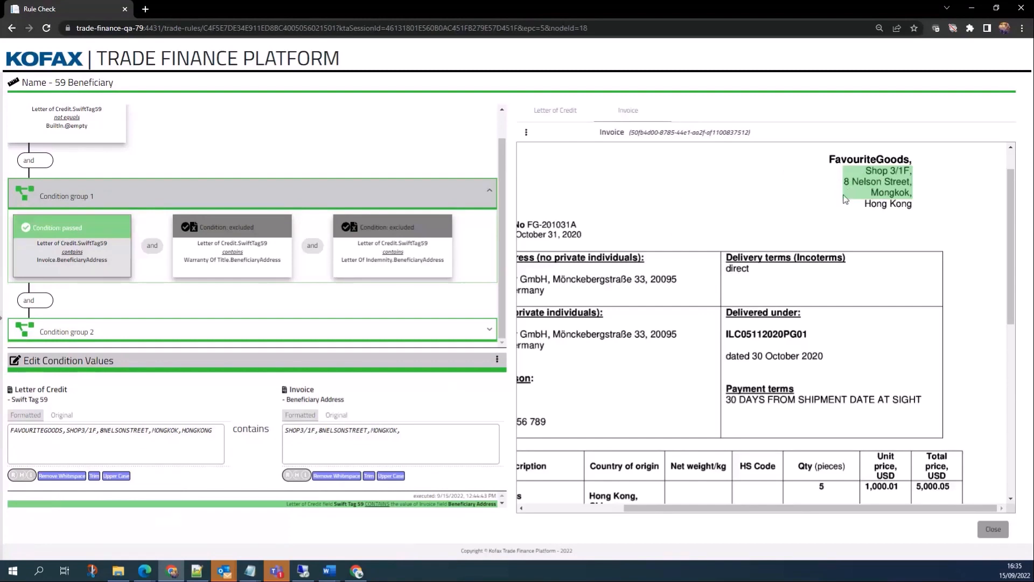
pyautogui.click(75, 332)
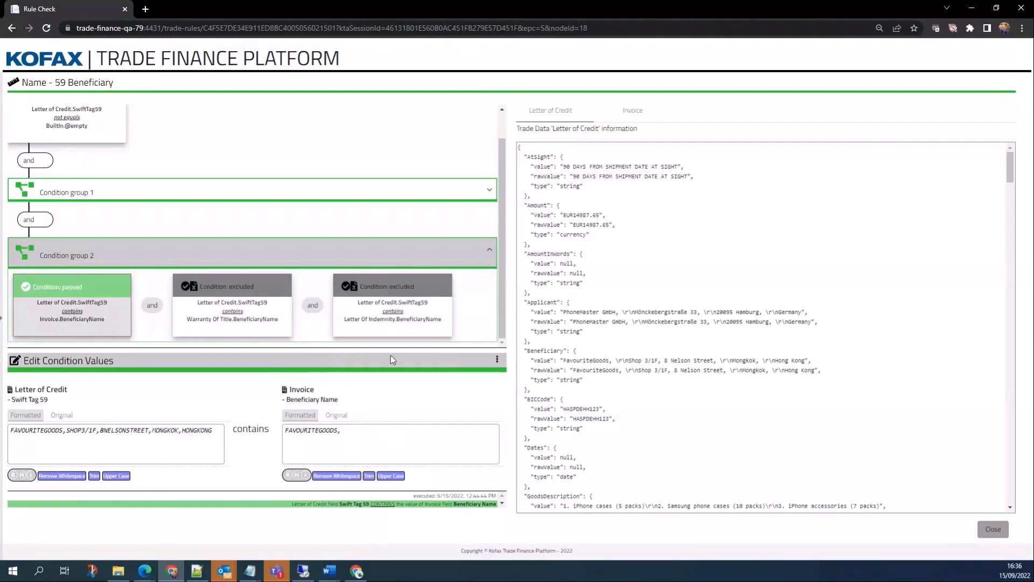
pyautogui.click(993, 529)
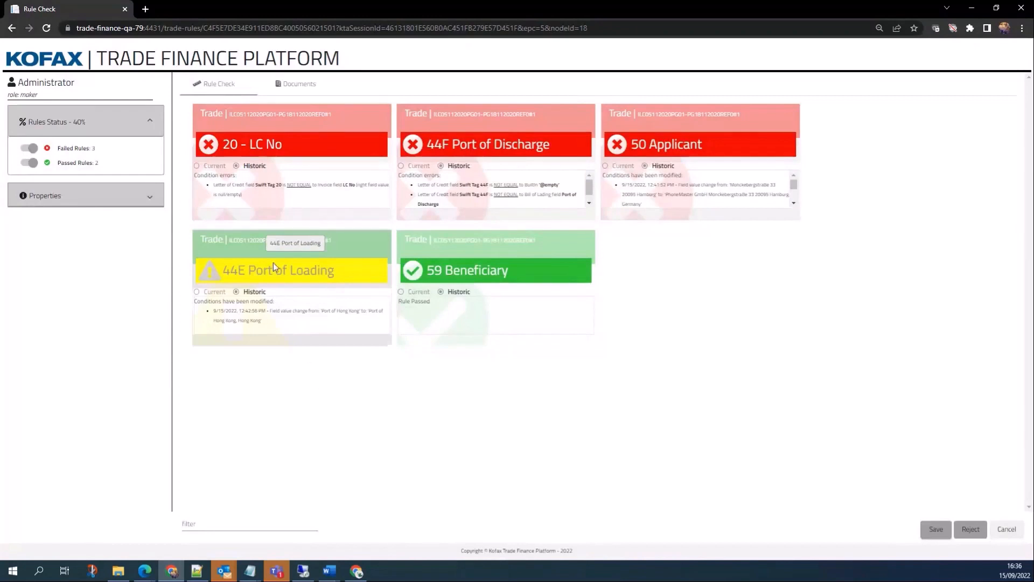
# Step: Open the 44E Port of Loading rule and compare its Packing List condition with the source text on the page image
pyautogui.click(273, 263)
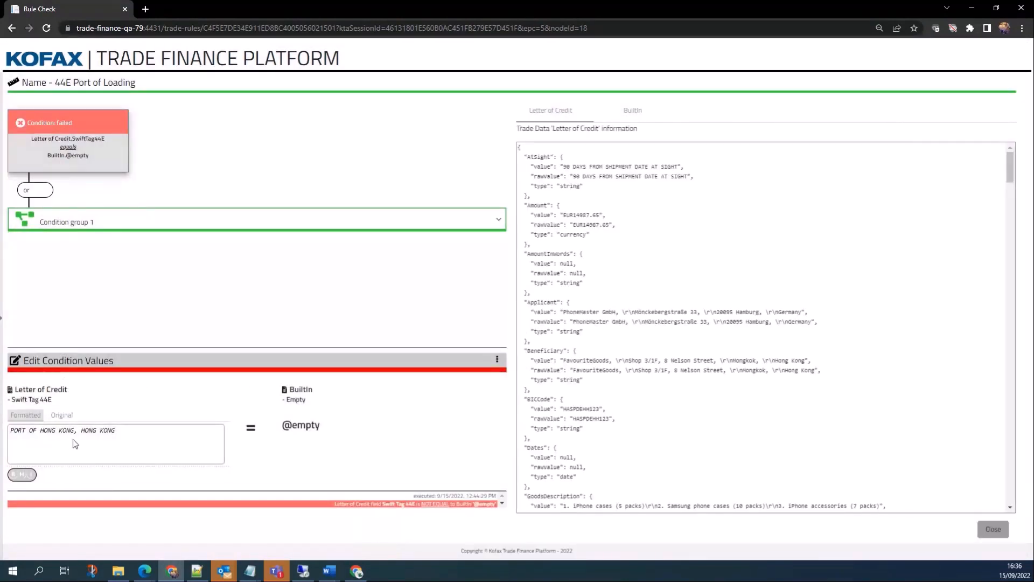
pyautogui.click(46, 221)
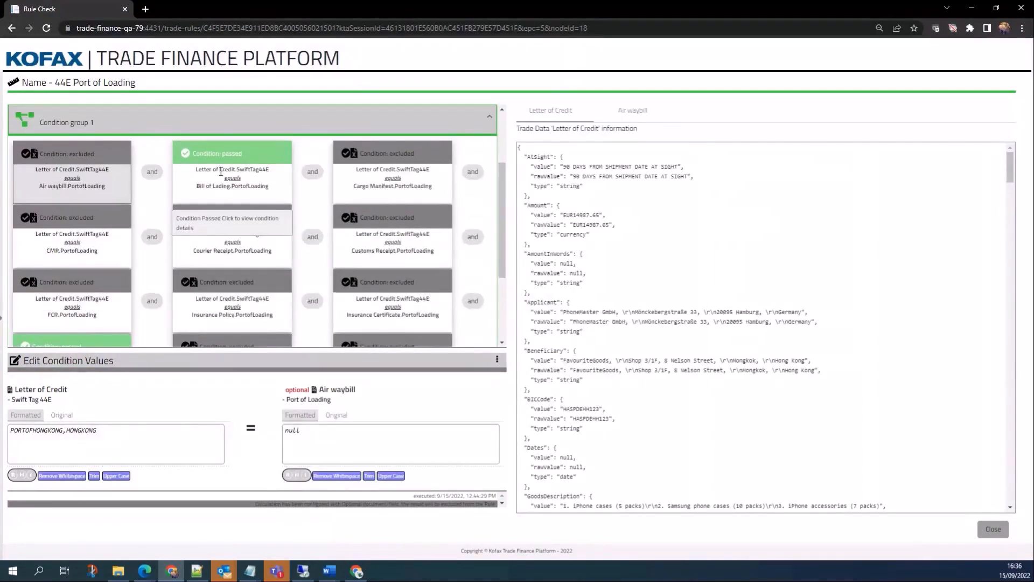
pyautogui.scroll(-3, 142, 291)
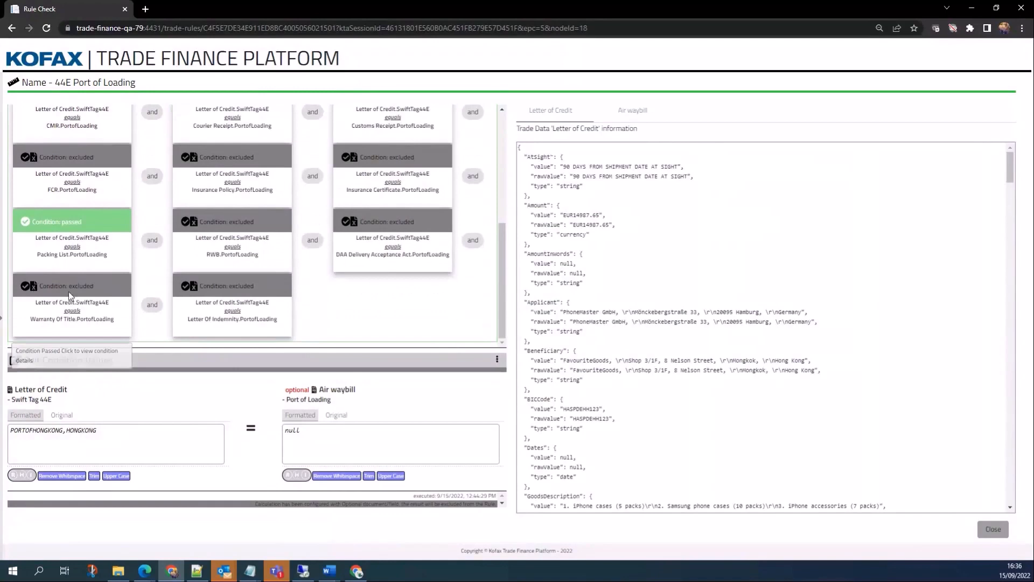
pyautogui.click(54, 231)
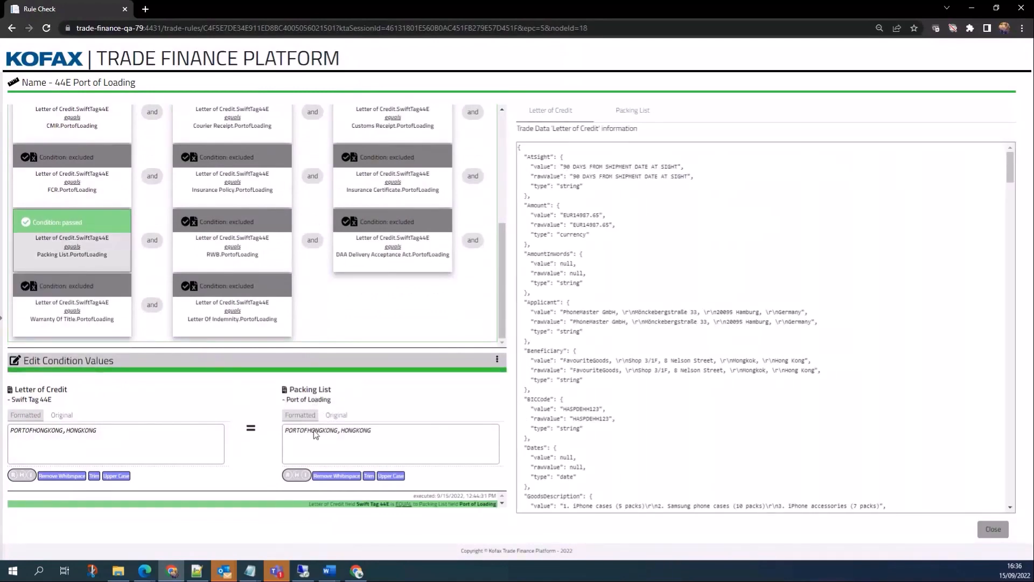
pyautogui.click(300, 387)
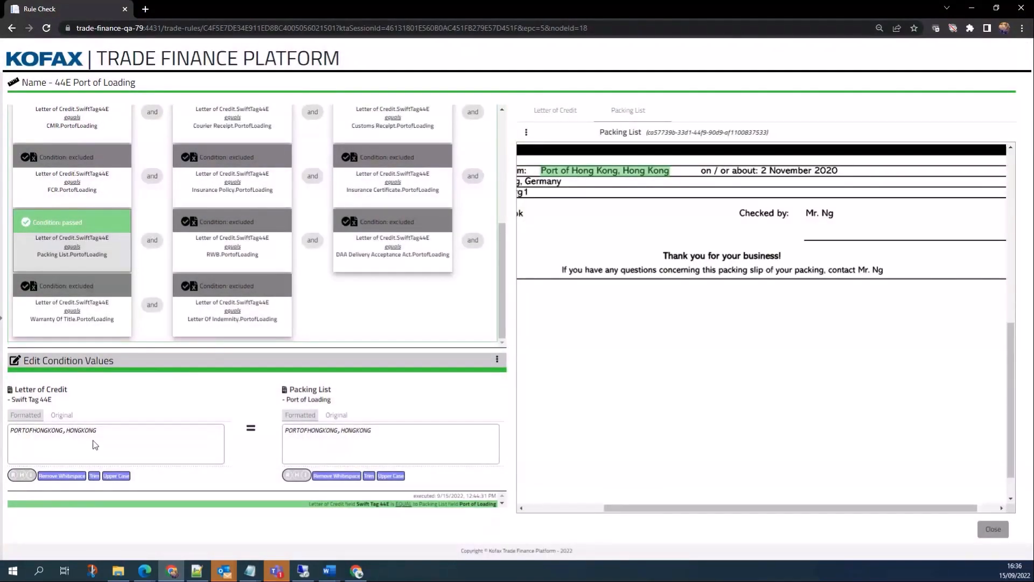
# Step: Compare the 44E rule's Bill of Lading condition with the port of loading on the document image, and close the rule
pyautogui.scroll(3, 205, 302)
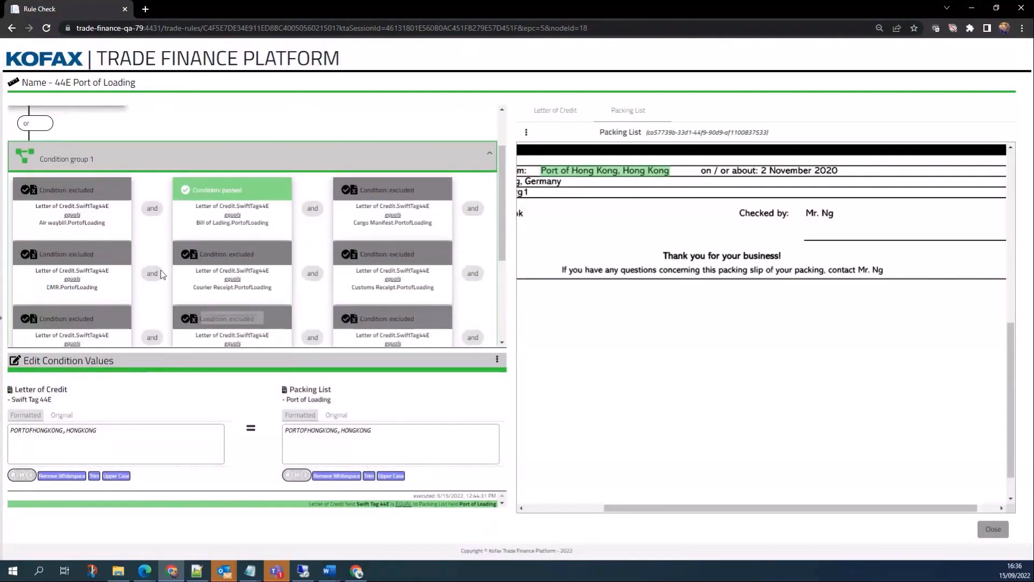
pyautogui.click(217, 209)
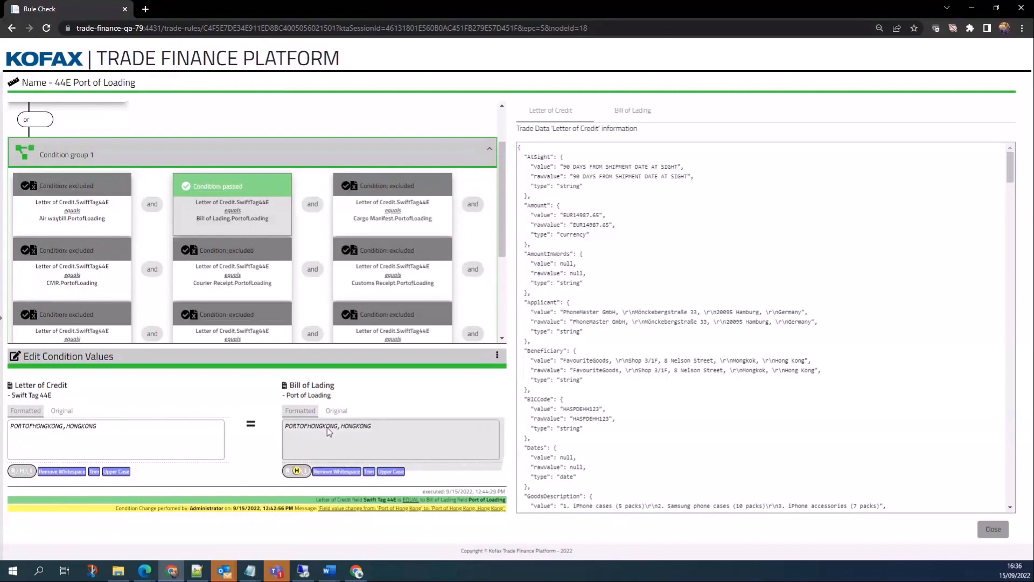
pyautogui.click(306, 385)
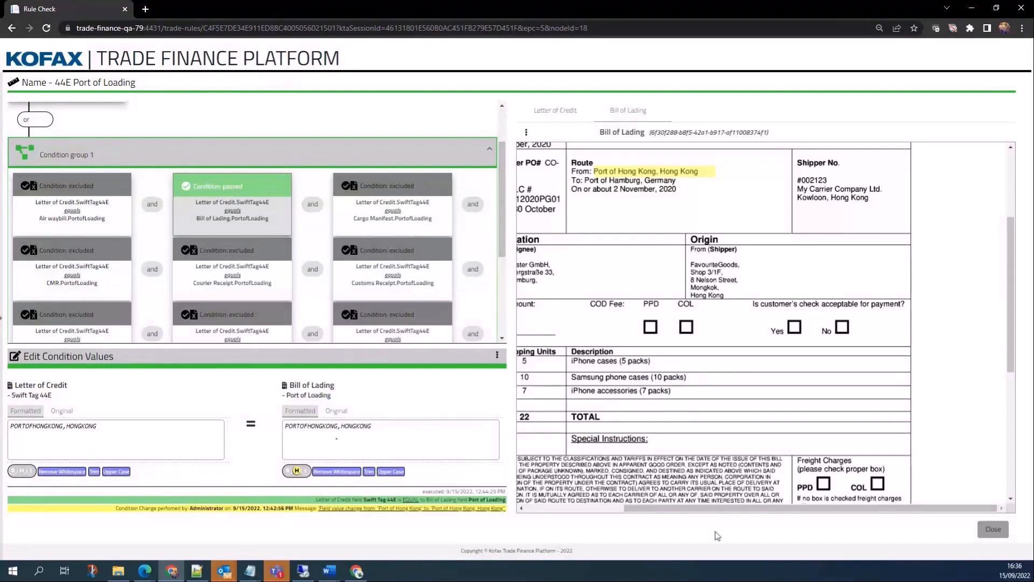
pyautogui.click(993, 528)
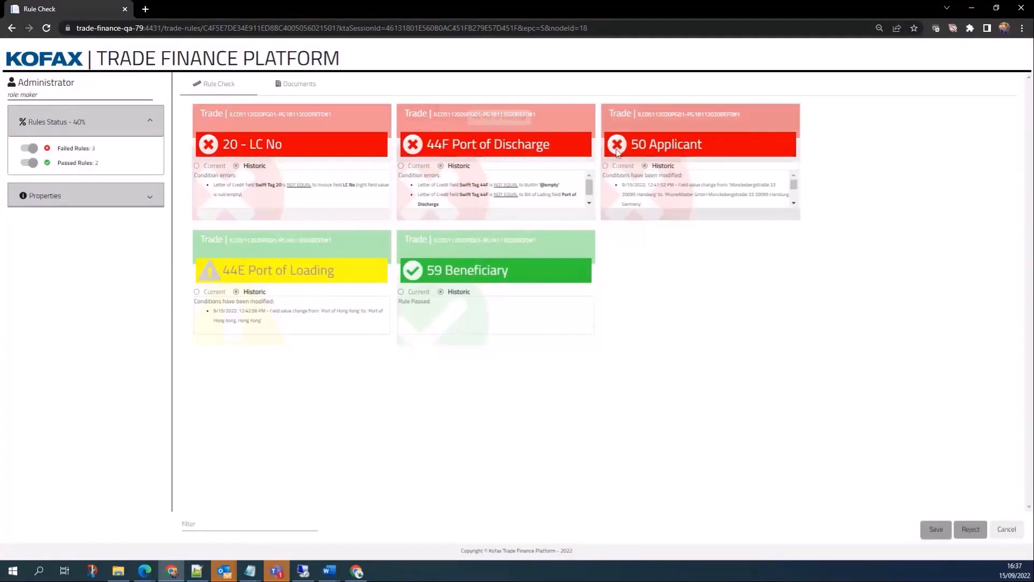
# Step: Open the 50 Applicant rule and examine the applicant name conditions in condition group 1
pyautogui.click(660, 160)
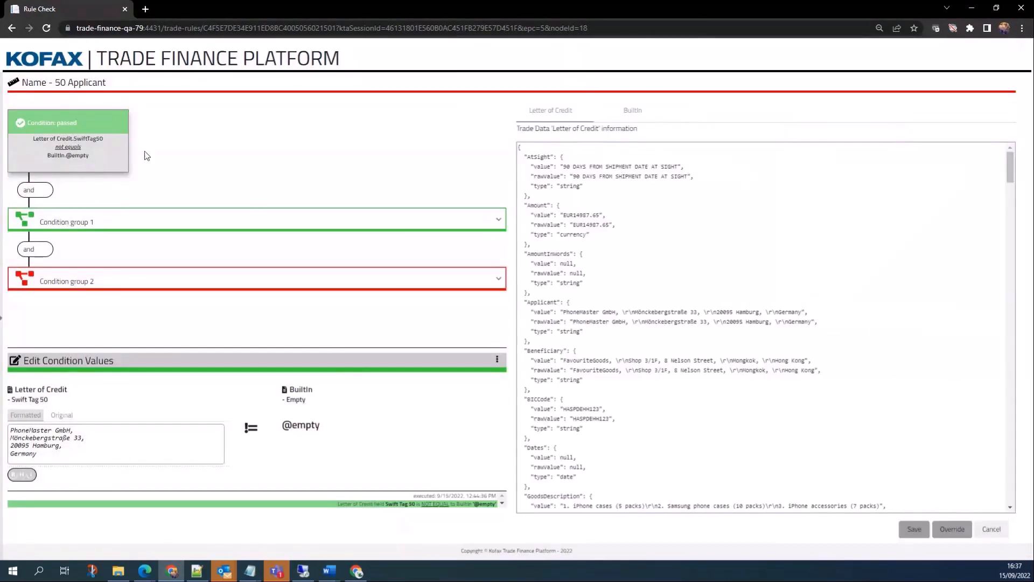
pyautogui.click(69, 219)
pyautogui.scroll(-2, 70, 221)
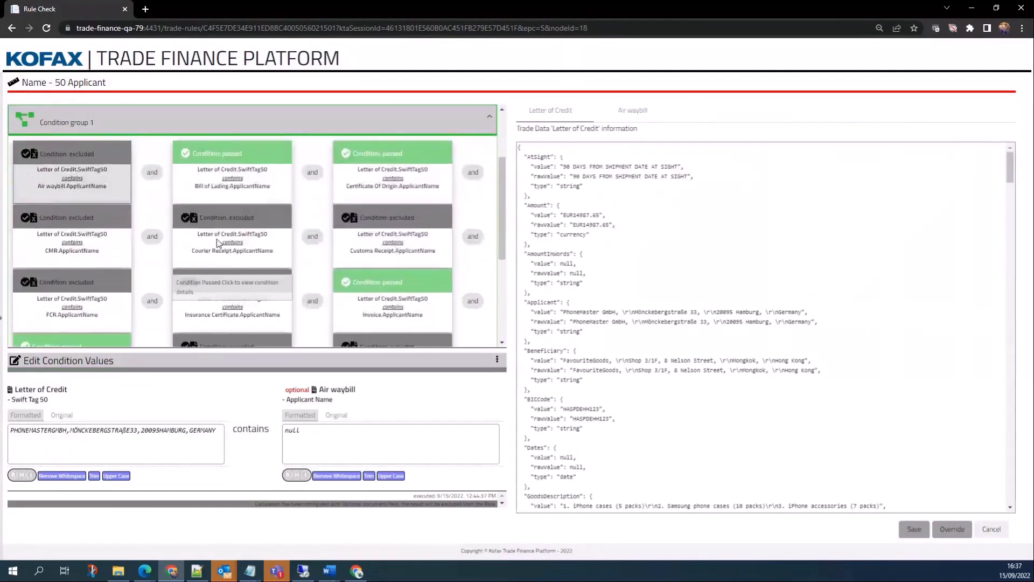
pyautogui.scroll(2, 218, 241)
pyautogui.scroll(-5, 71, 162)
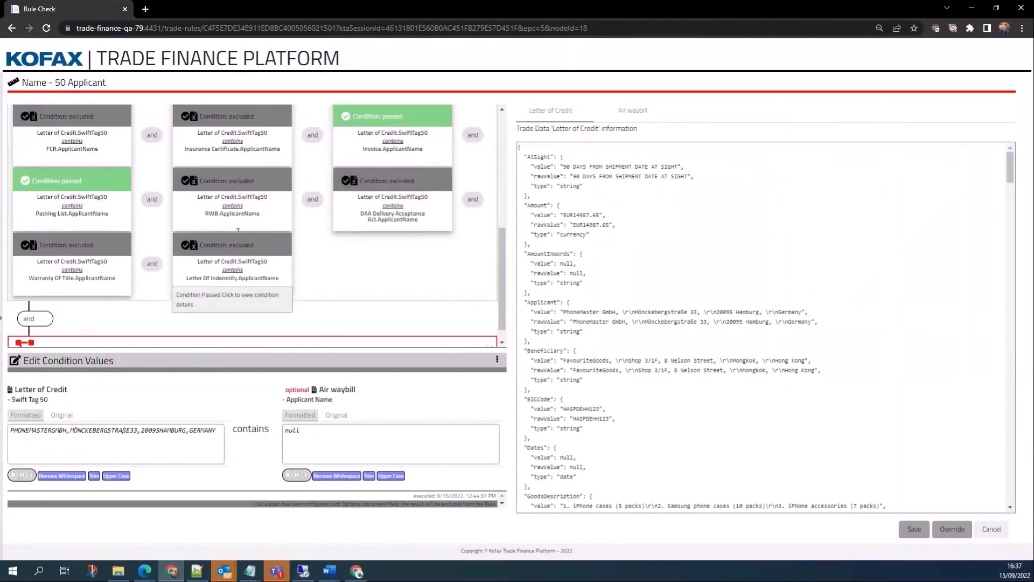
pyautogui.scroll(1, 217, 240)
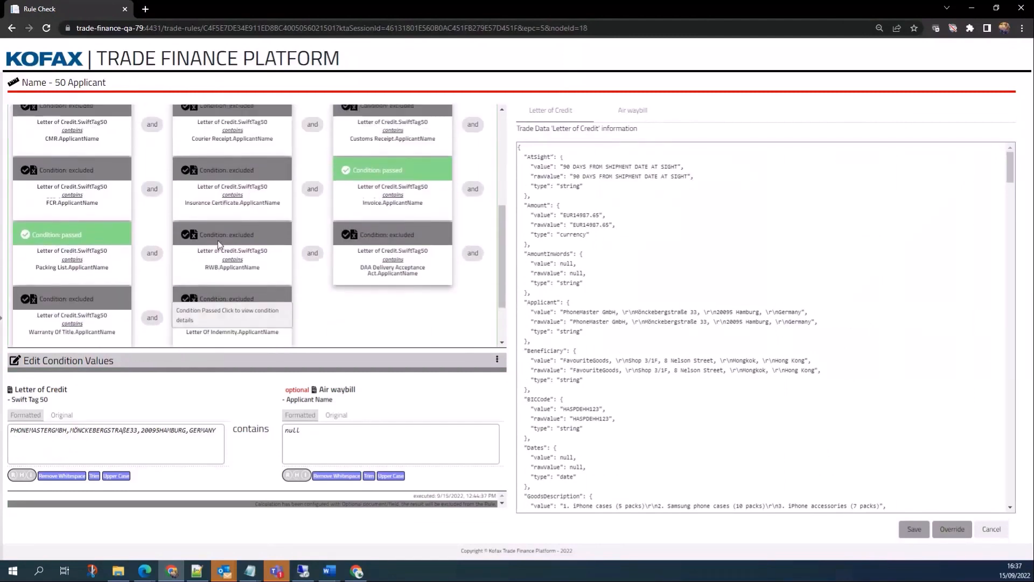
pyautogui.scroll(-1, 217, 243)
pyautogui.scroll(1, 218, 242)
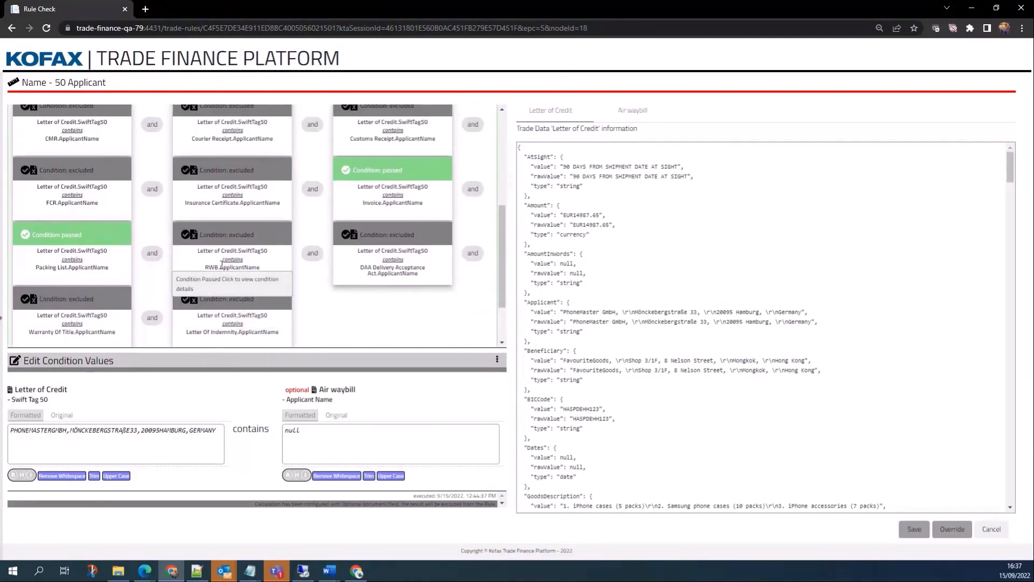
pyautogui.scroll(-2, 166, 286)
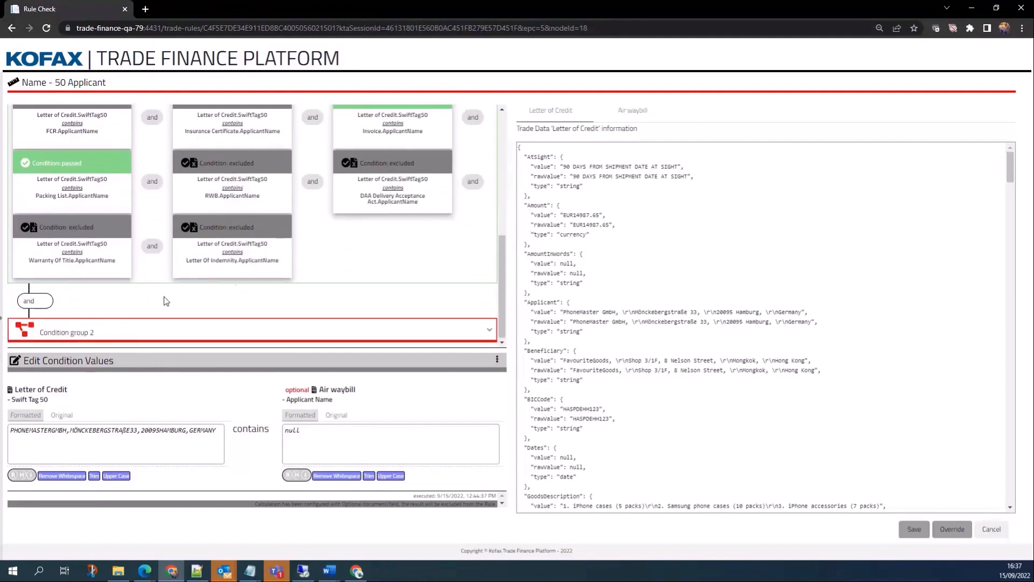
# Step: In condition group 2, replace the Bill of Lading applicant address with the full consignee block from the document image
pyautogui.click(71, 329)
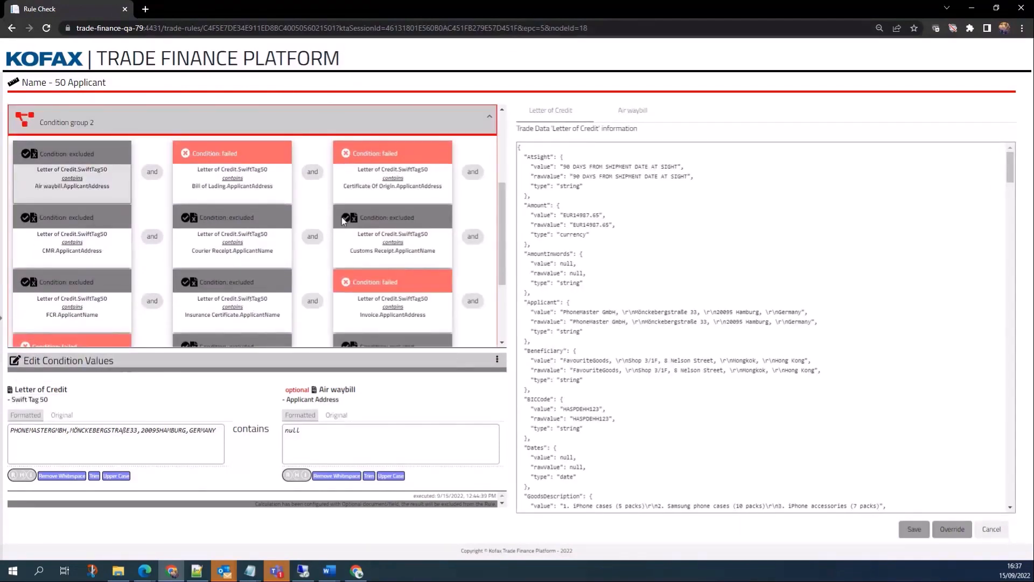
pyautogui.click(215, 169)
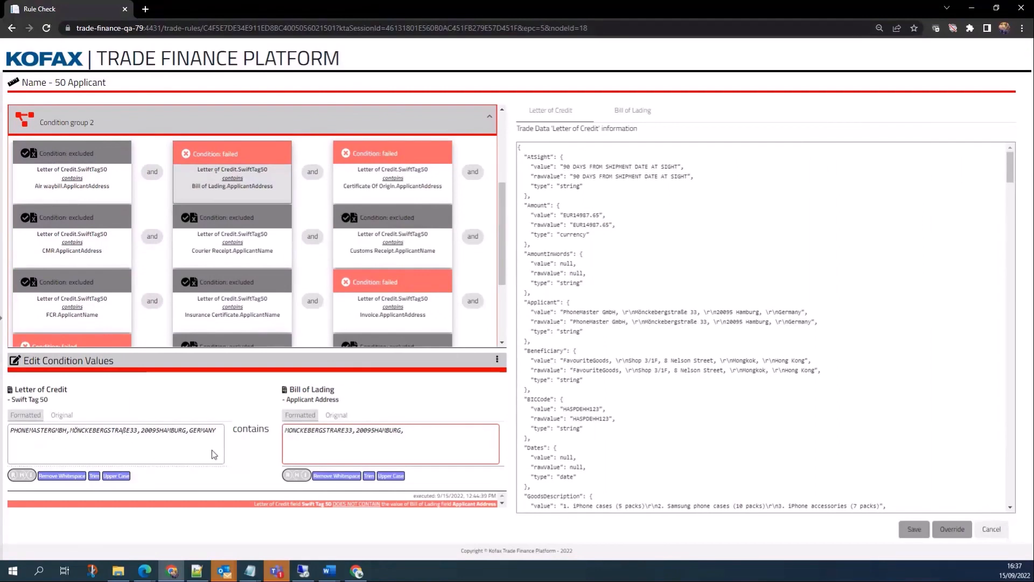
pyautogui.click(332, 438)
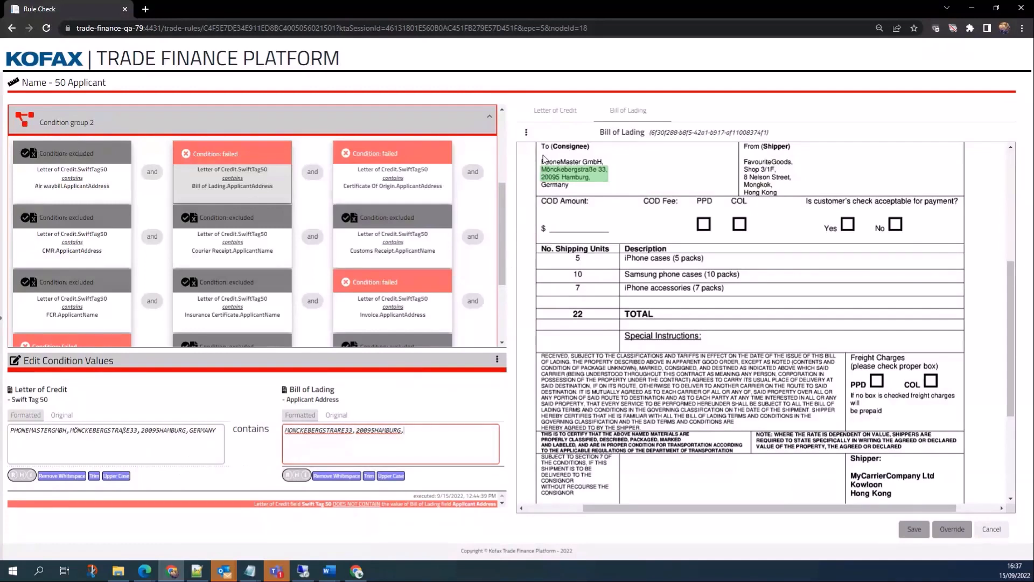
pyautogui.moveTo(542, 156); pyautogui.dragTo(613, 192)
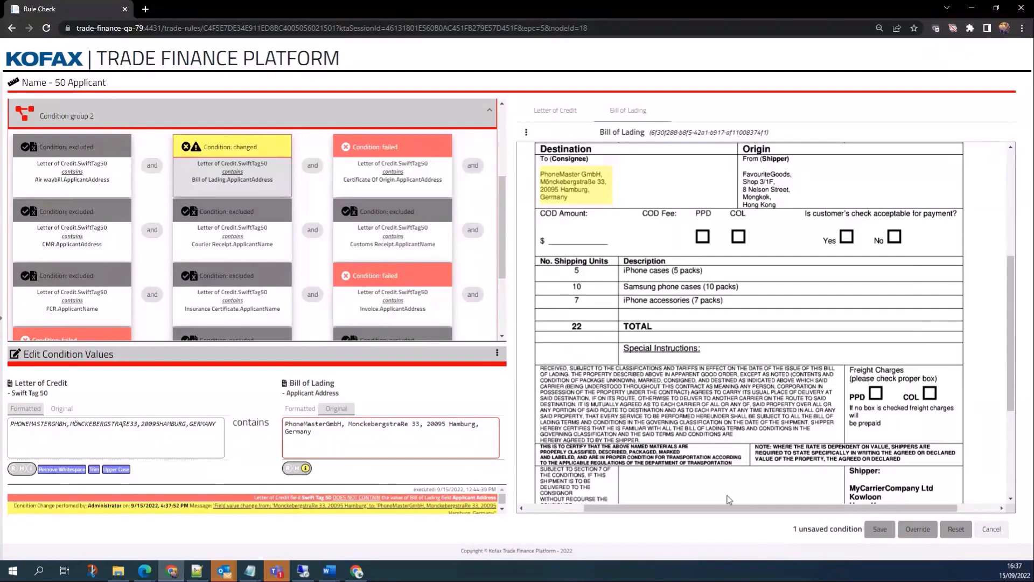
# Step: Save the changed 50 Applicant rule, choose to stay in the editor, and exit to the rule dashboard
pyautogui.click(882, 530)
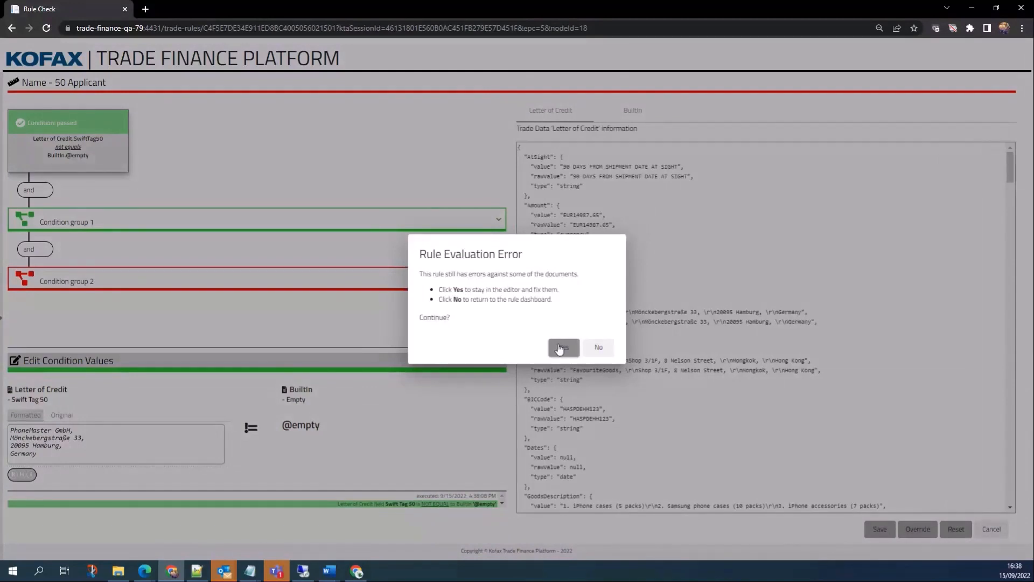
pyautogui.click(559, 347)
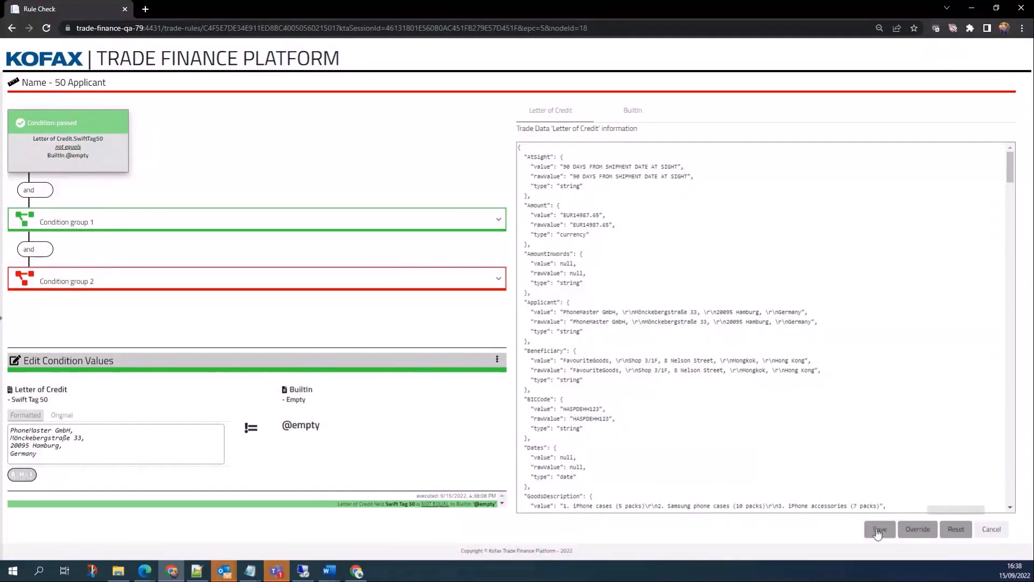
pyautogui.click(990, 529)
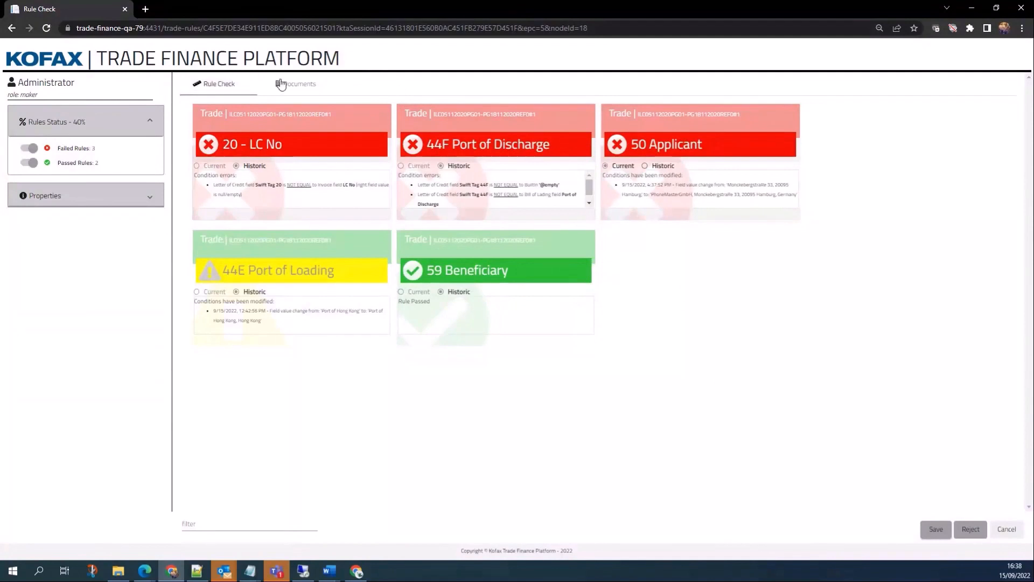
# Step: Examine the documents overview of the rule check to see which rules apply to each document type
pyautogui.click(289, 84)
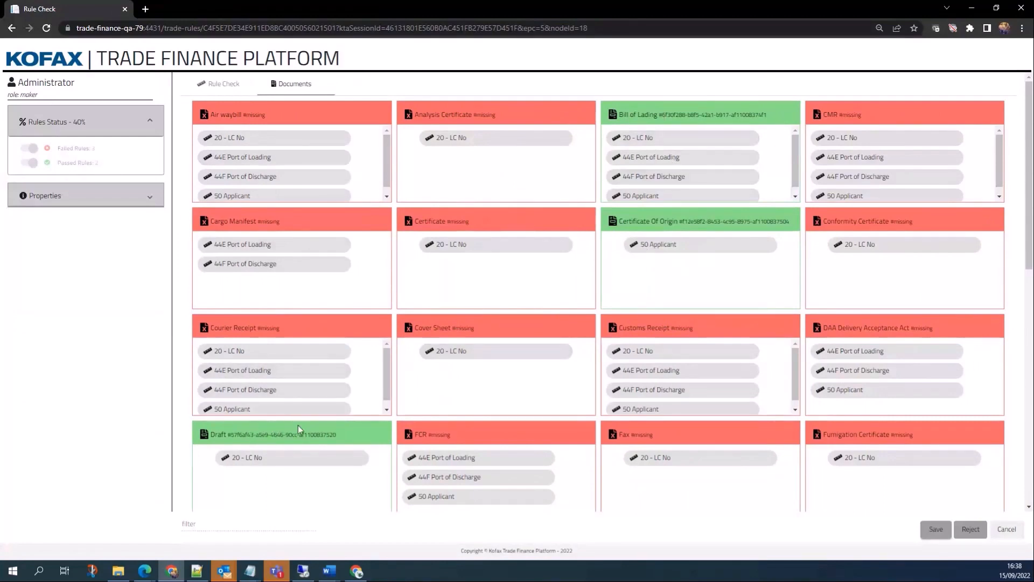
pyautogui.scroll(-5, 398, 425)
pyautogui.scroll(5, 400, 417)
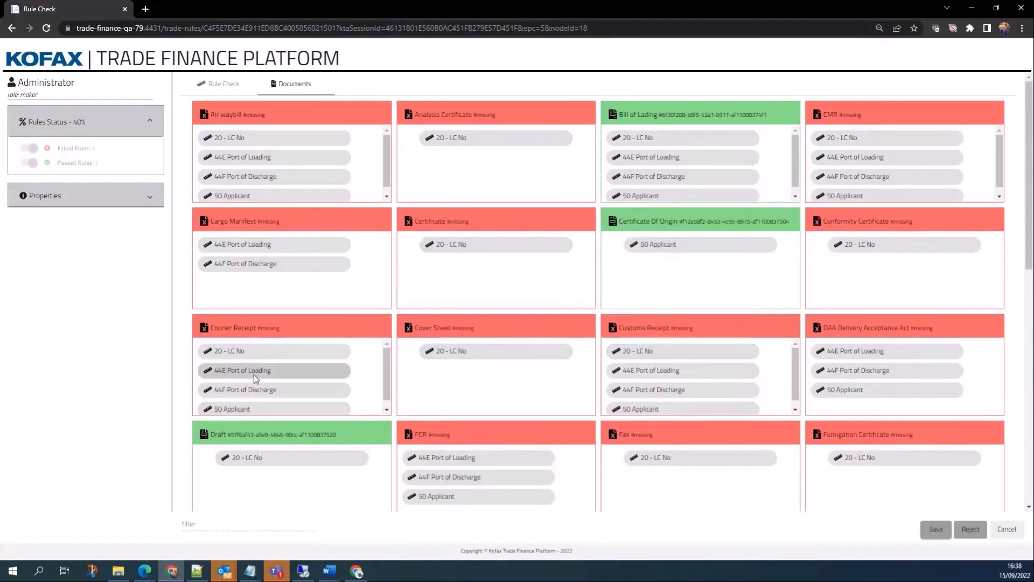
# Step: Show the case properties and close the Rule Check activity without saving
pyautogui.click(138, 198)
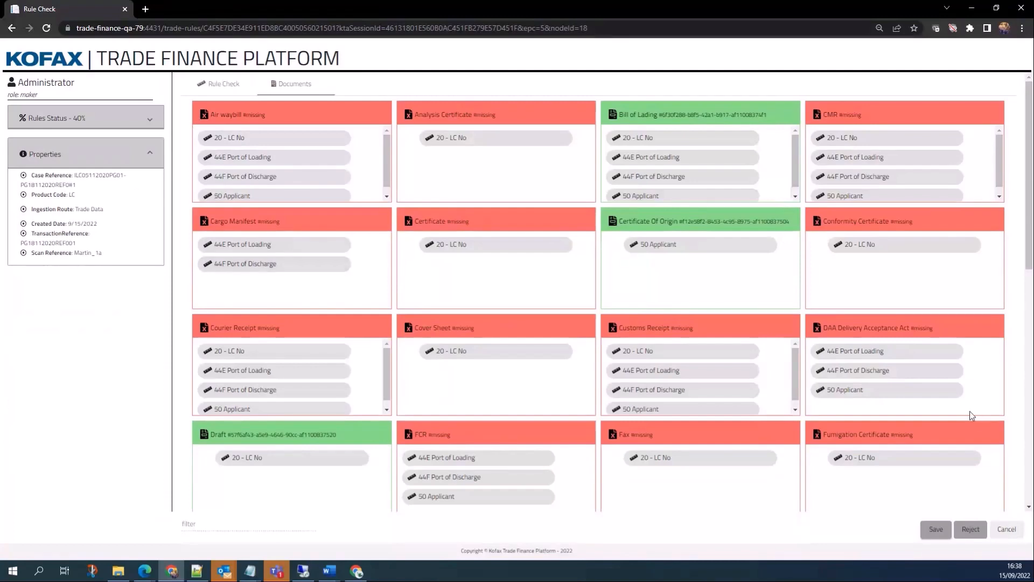
pyautogui.click(1007, 530)
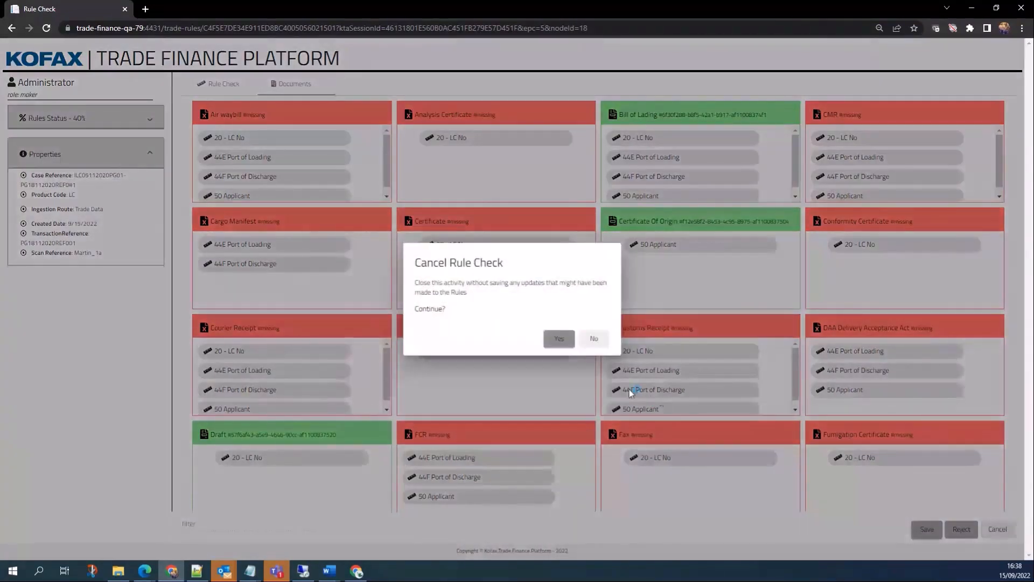
pyautogui.click(558, 339)
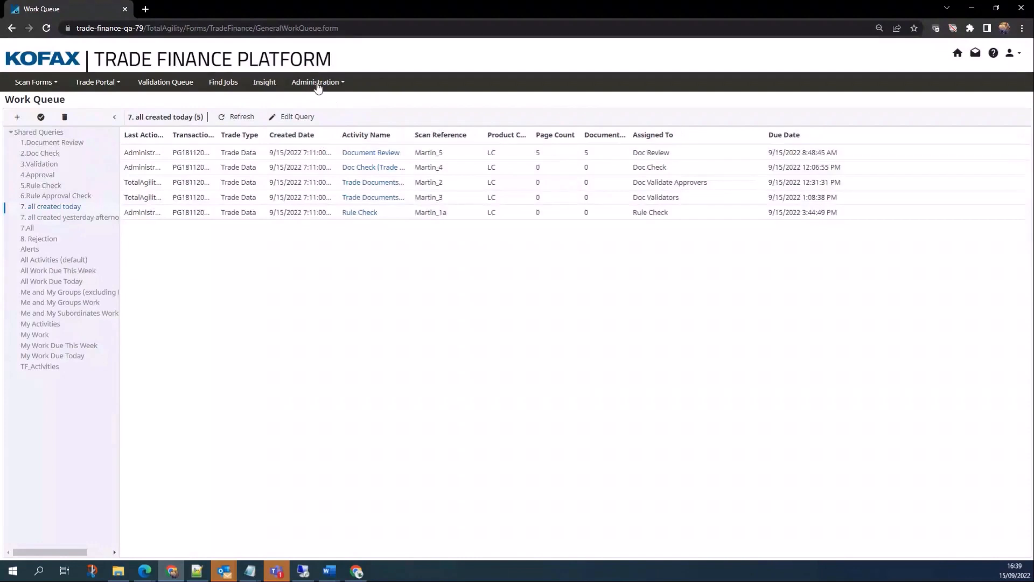
# Step: Open the Rule Editor and view the UCP rule "UCP600 - Article 18 - Commercial Invoice - TradeData"
pyautogui.click(317, 86)
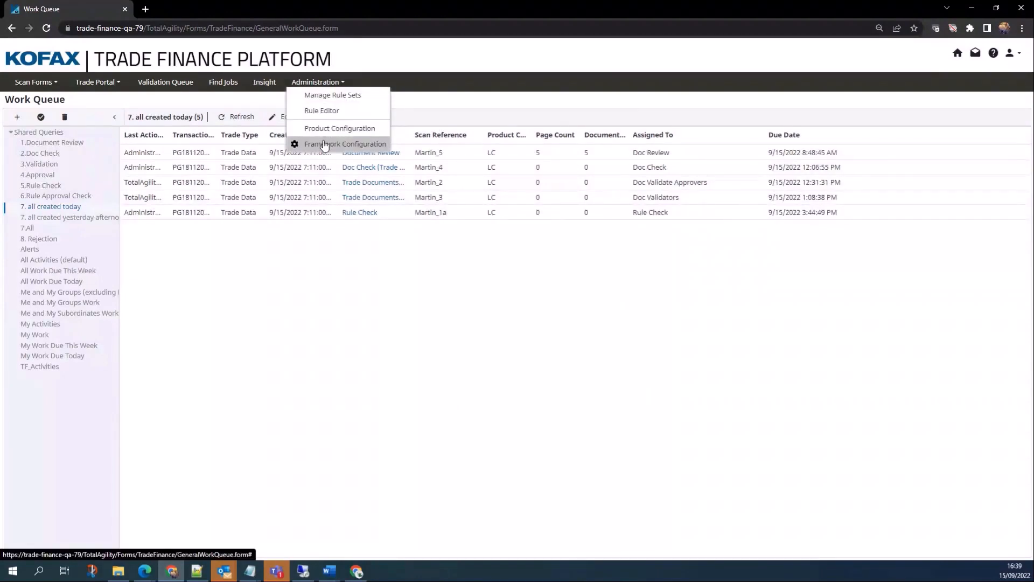
pyautogui.click(326, 111)
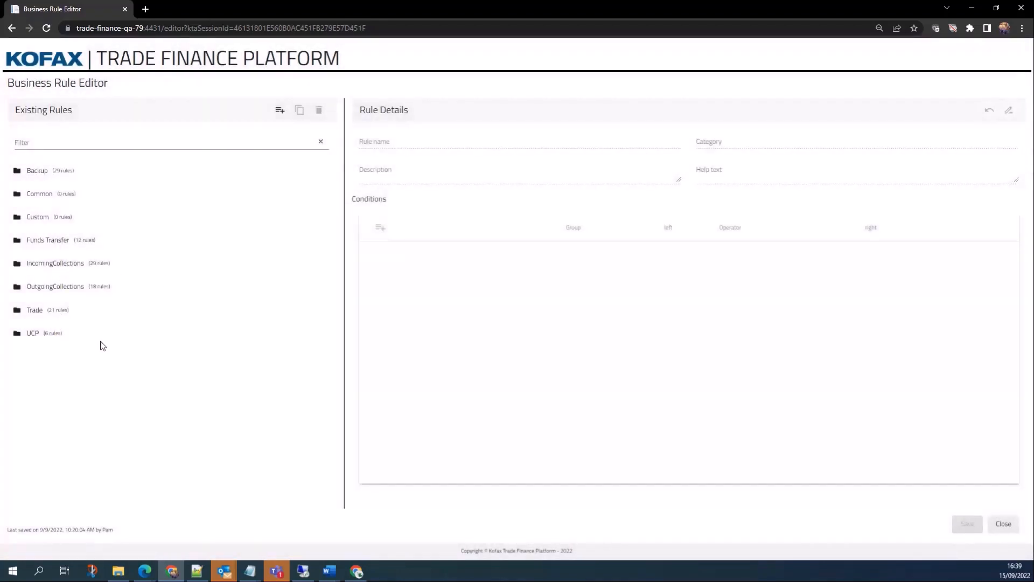
pyautogui.click(18, 335)
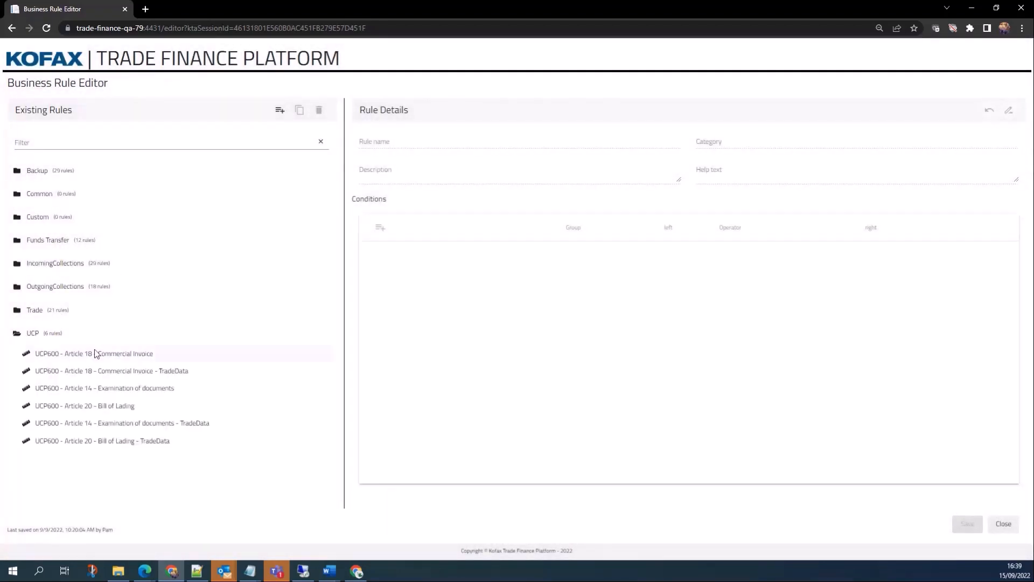
pyautogui.click(112, 370)
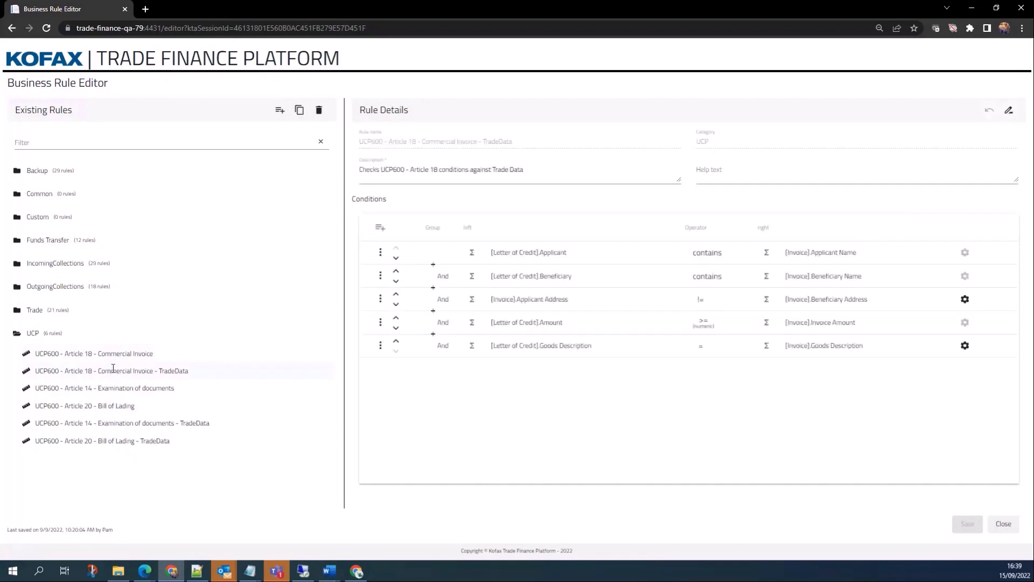
# Step: Examine all conditions of the rule "UCP600 - Article 20 - Bill of Lading"
pyautogui.click(117, 407)
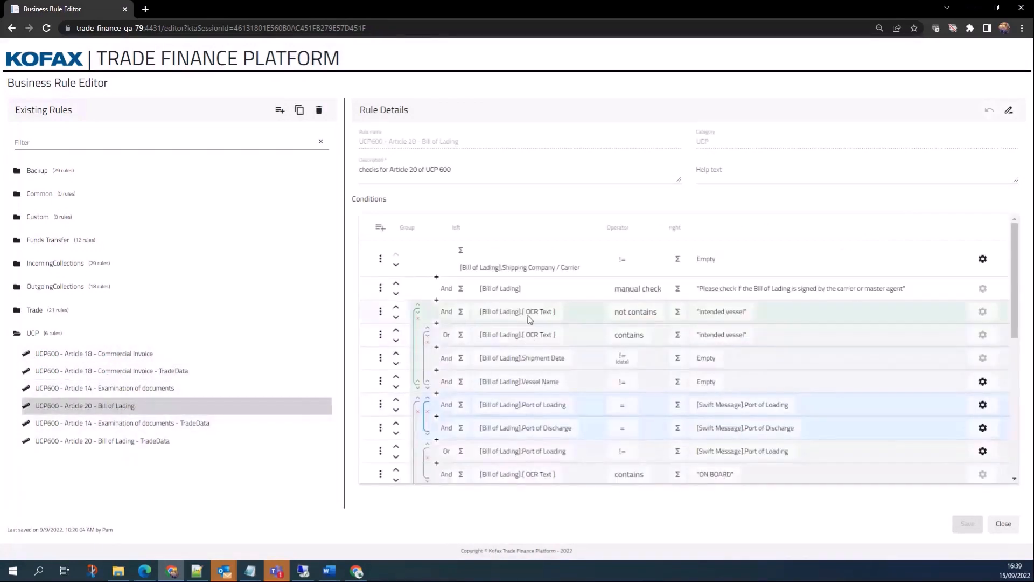
pyautogui.scroll(-10, 638, 294)
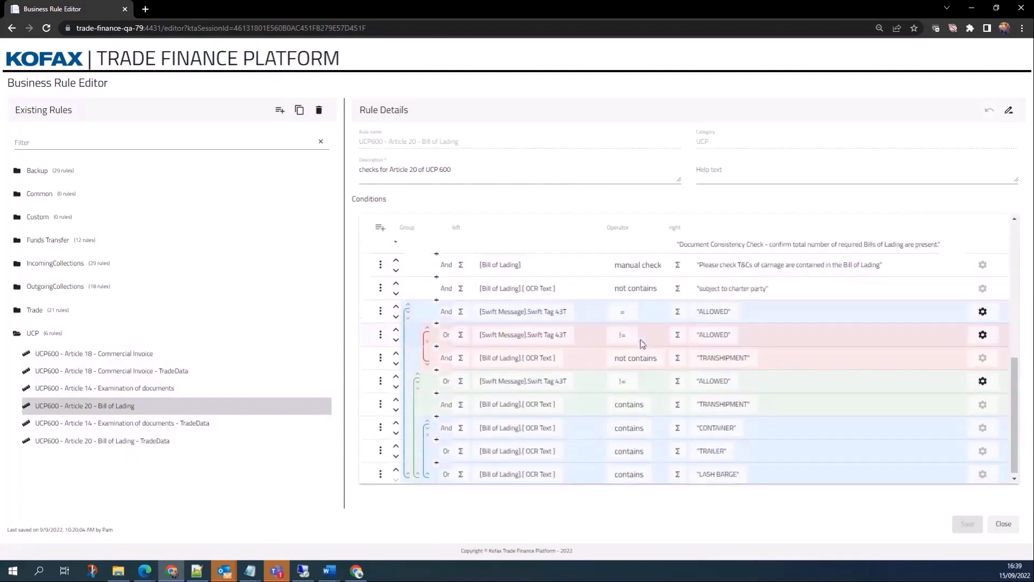
pyautogui.scroll(10, 636, 358)
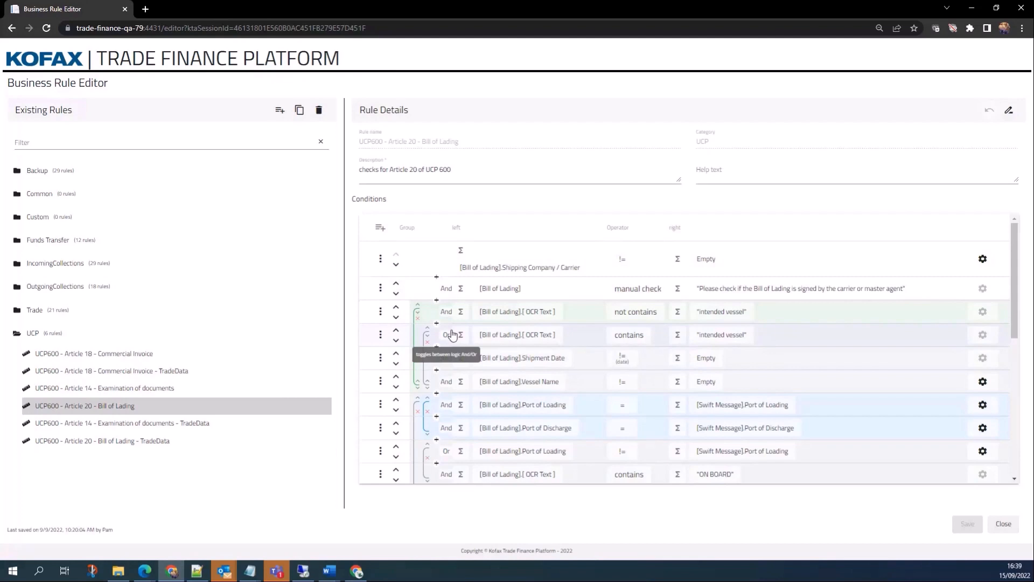
pyautogui.scroll(-5, 506, 345)
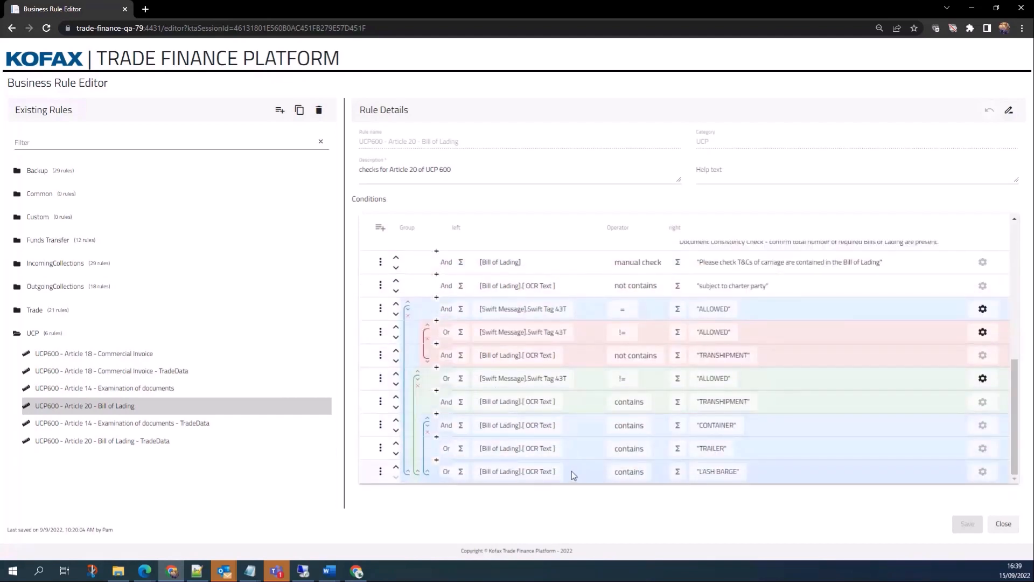
# Step: Duplicate the last condition of the Article 20 rule, which checks the Bill of Lading OCR text for "LASH BARGE"
pyautogui.click(381, 472)
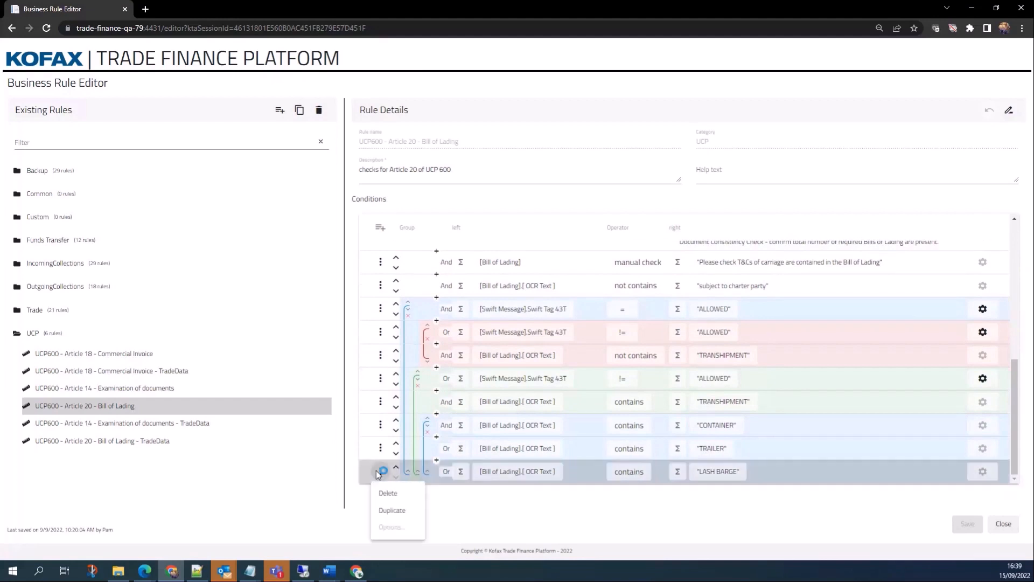
pyautogui.click(398, 515)
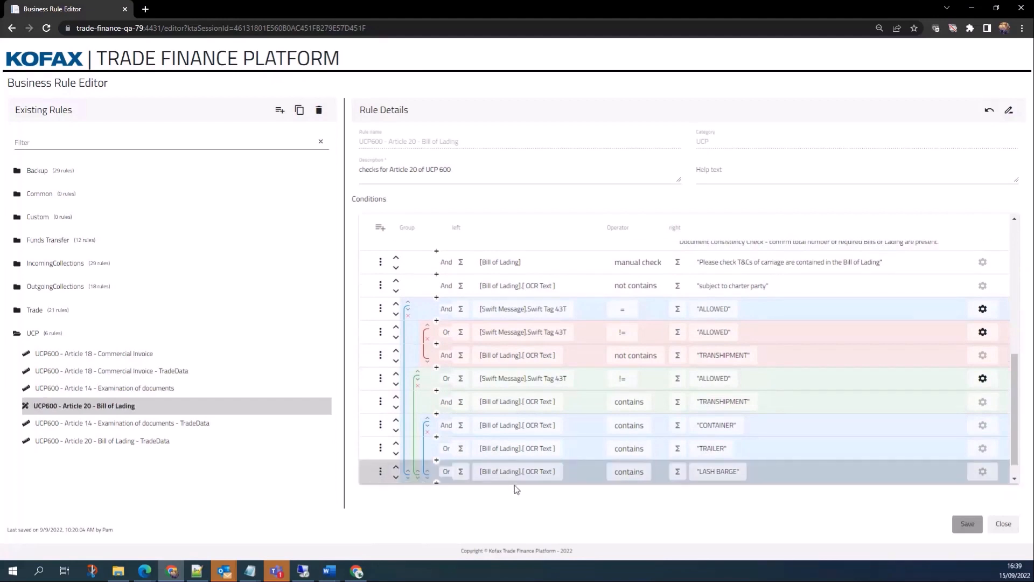
pyautogui.scroll(-1, 513, 480)
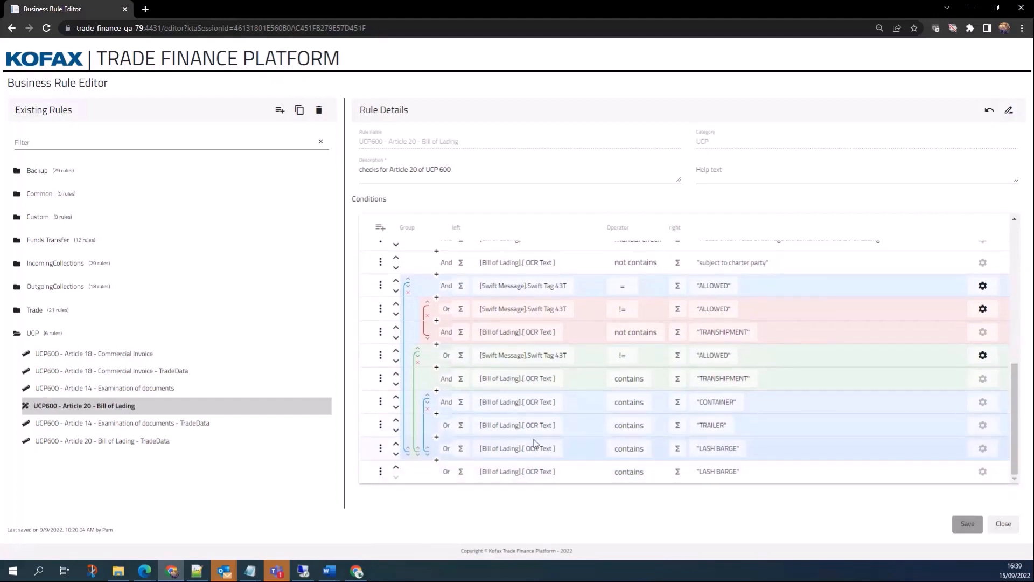
# Step: Examine the field choices and formatting options for the duplicated condition's left value, and cancel without changes
pyautogui.click(532, 473)
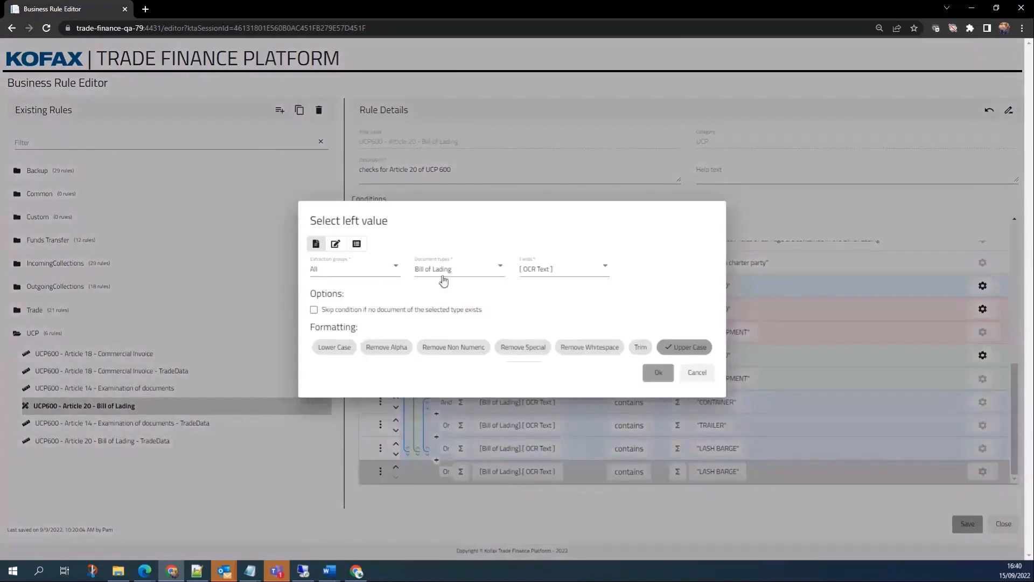
pyautogui.click(577, 277)
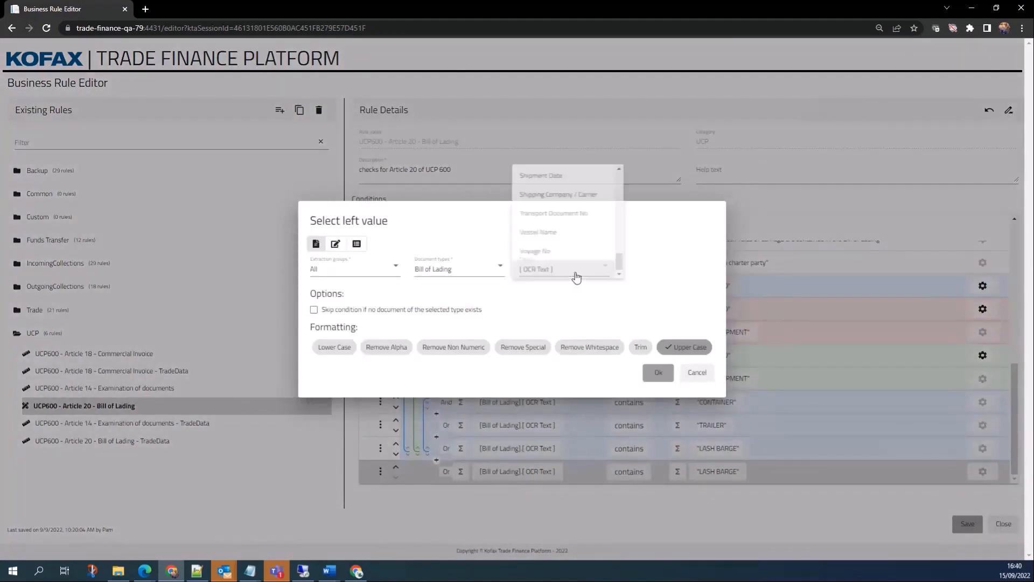
pyautogui.click(575, 274)
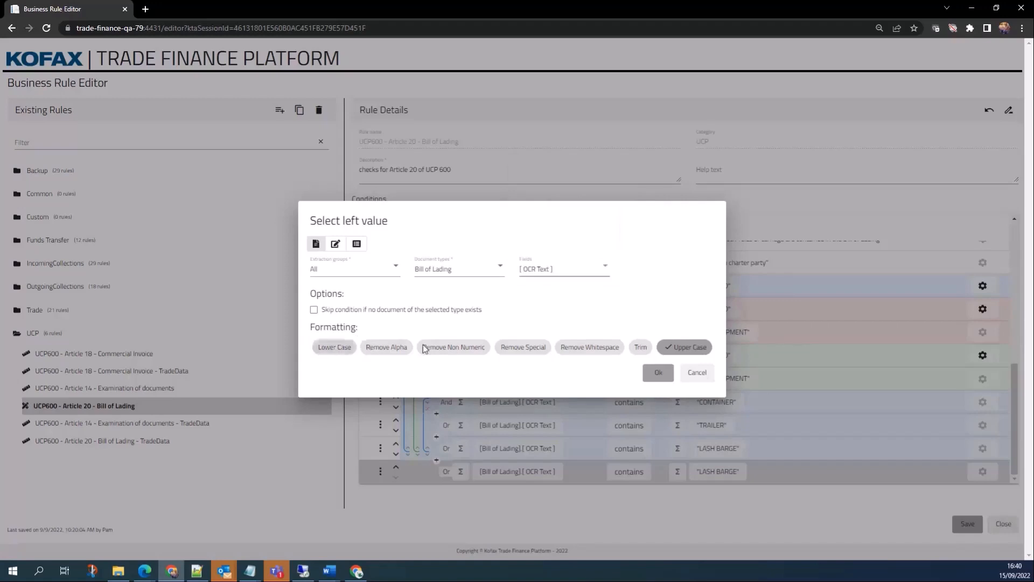
pyautogui.click(697, 372)
# Step: Examine the built-in value choices for the duplicated condition's right value, and close the rule editor without saving the changes
pyautogui.click(724, 477)
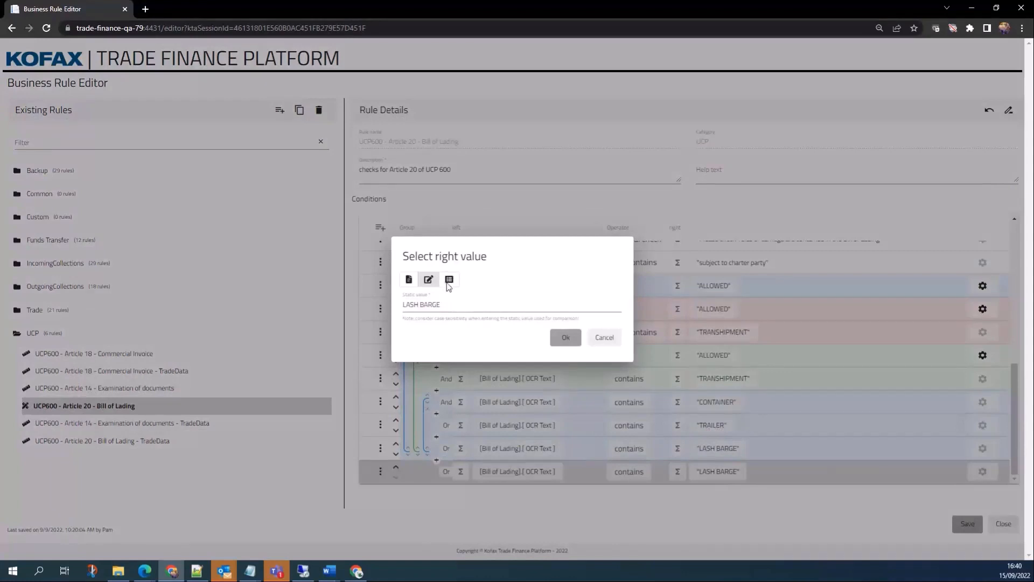
pyautogui.click(449, 279)
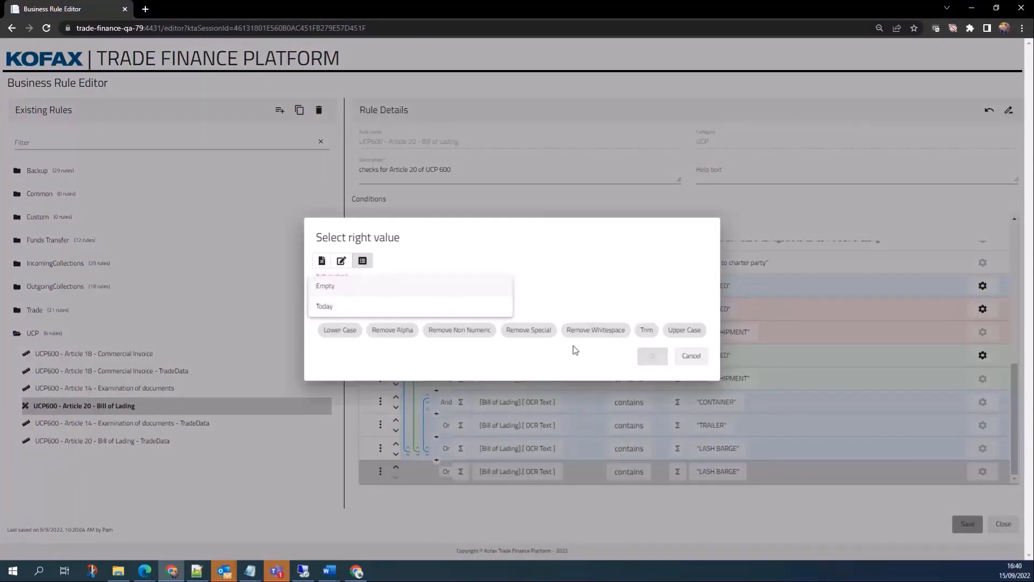
pyautogui.click(691, 356)
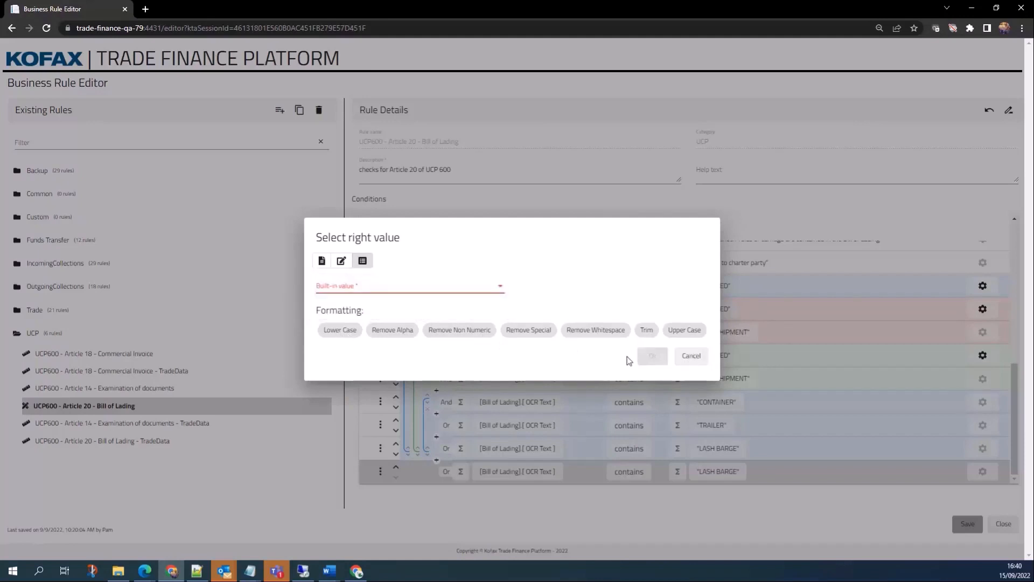
pyautogui.click(689, 357)
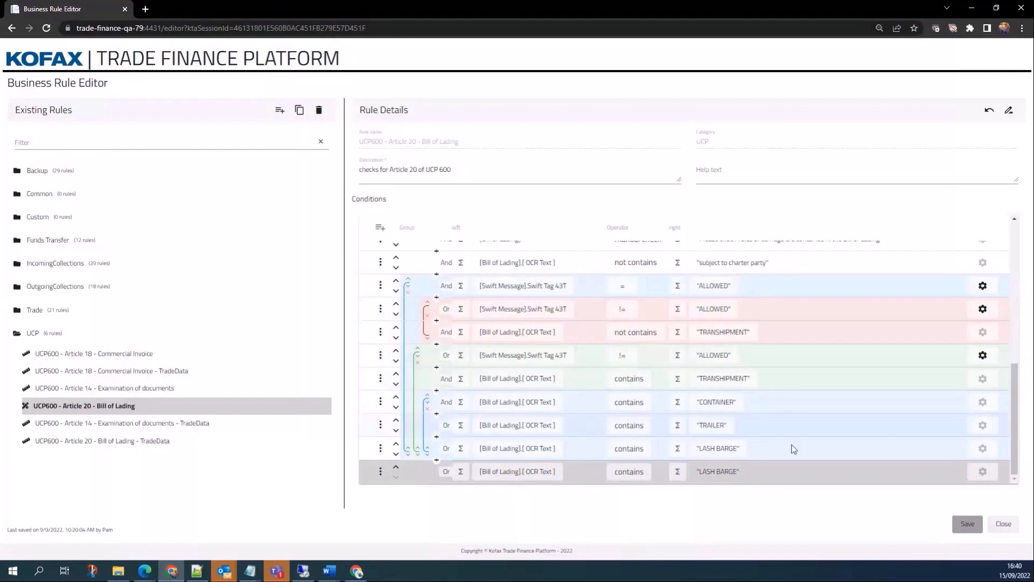
pyautogui.click(1004, 525)
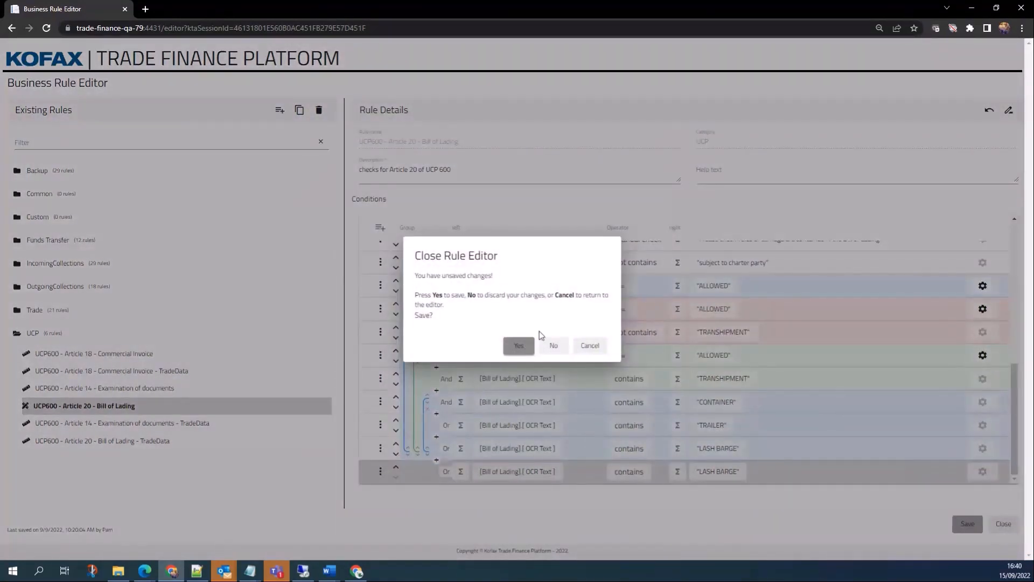
pyautogui.click(552, 348)
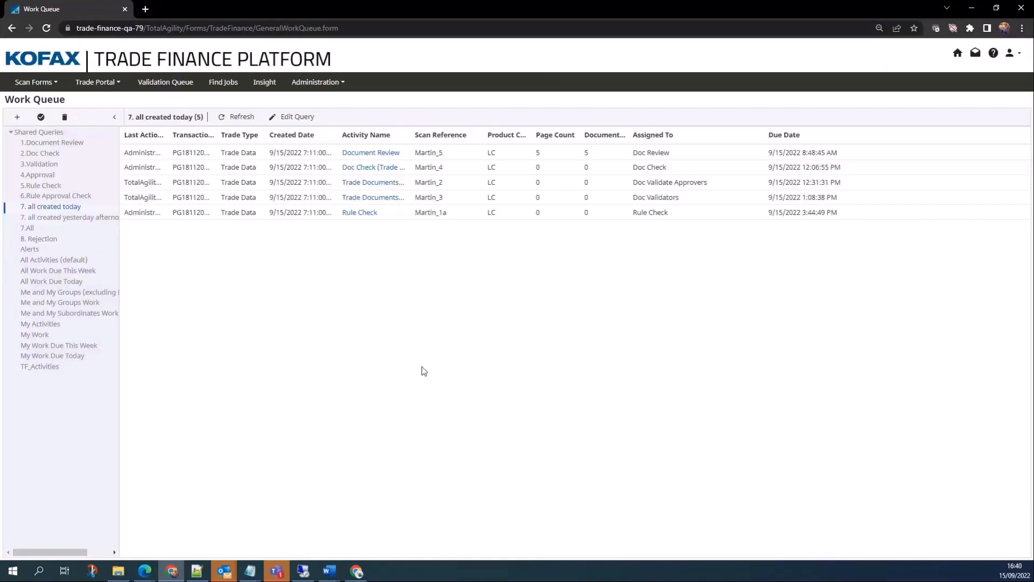
# Step: Open the rule set management and examine the rules associated with the sets "Out Collections - AMD" and "Trade Data - 700"
pyautogui.click(321, 85)
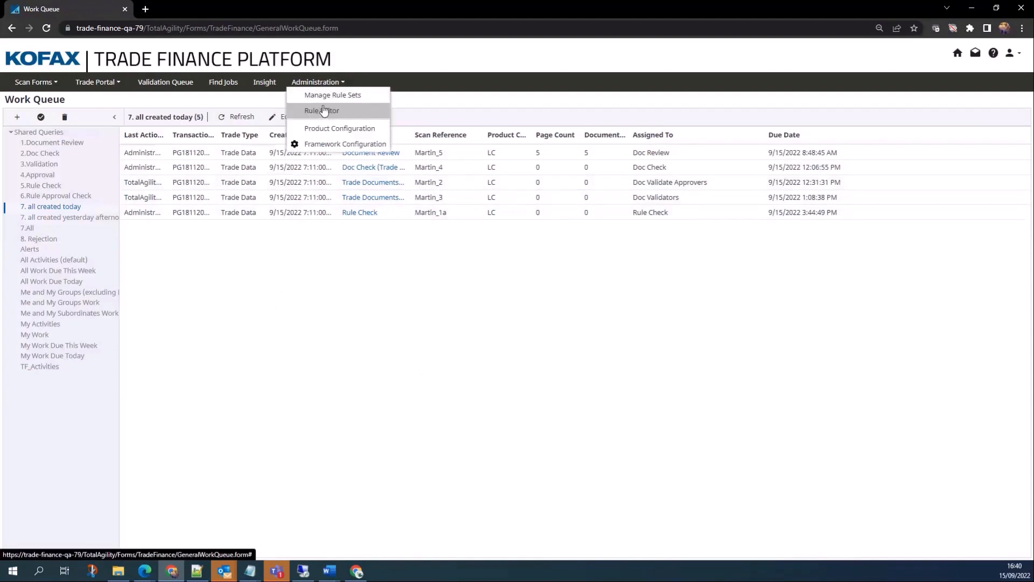
pyautogui.click(326, 95)
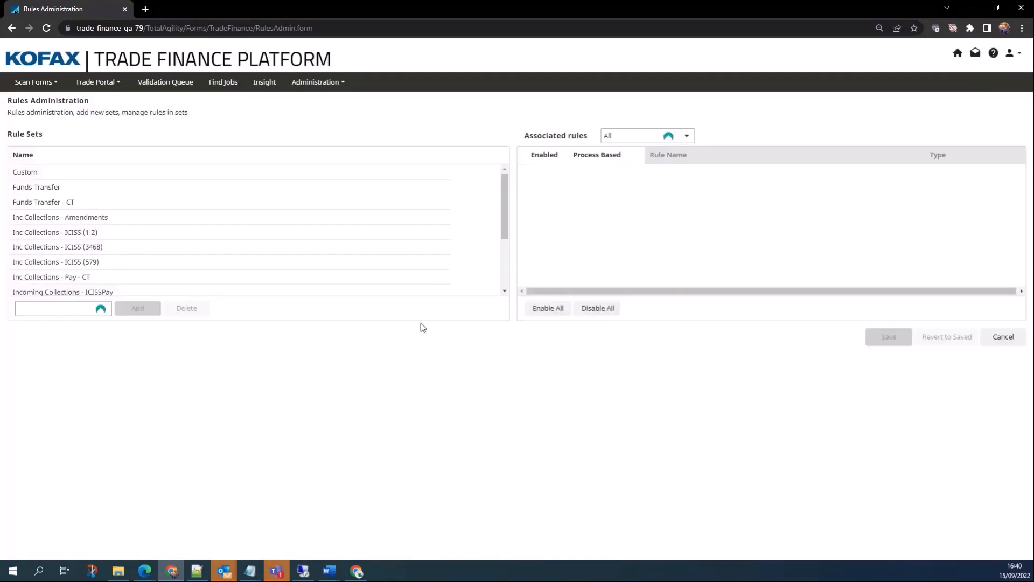
pyautogui.scroll(-2, 81, 251)
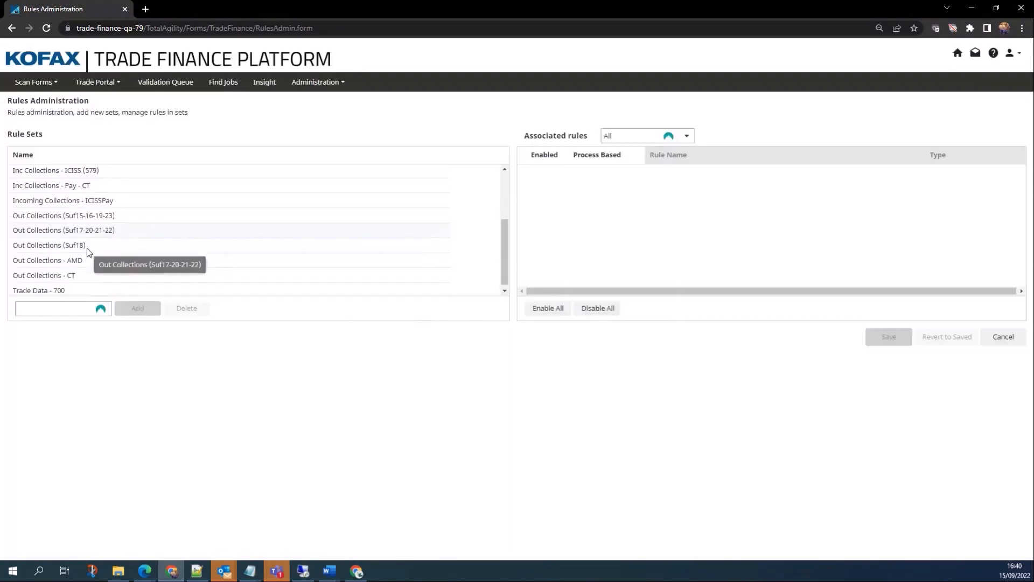
pyautogui.click(65, 258)
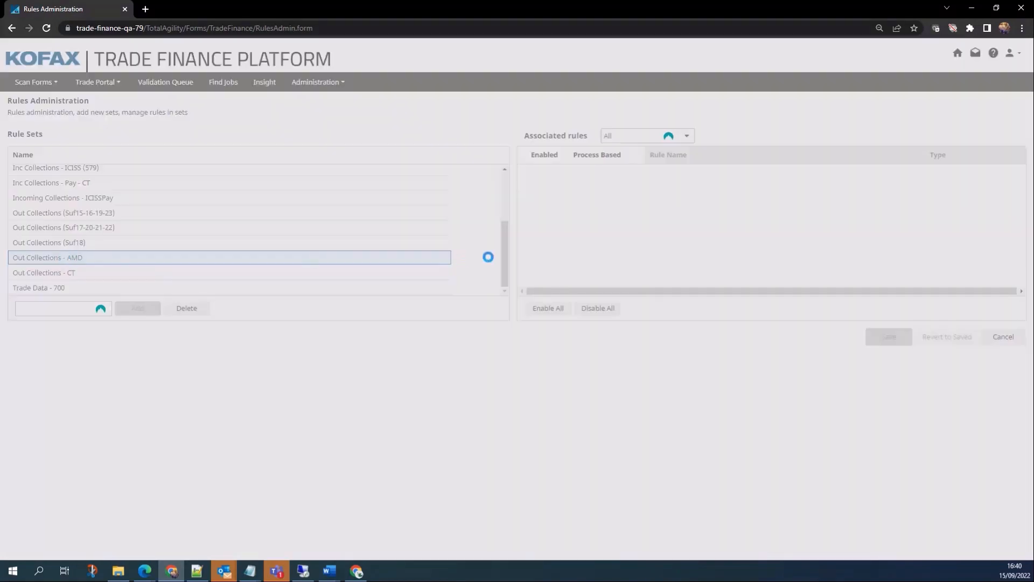
pyautogui.scroll(-1, 736, 217)
pyautogui.scroll(-15, 737, 217)
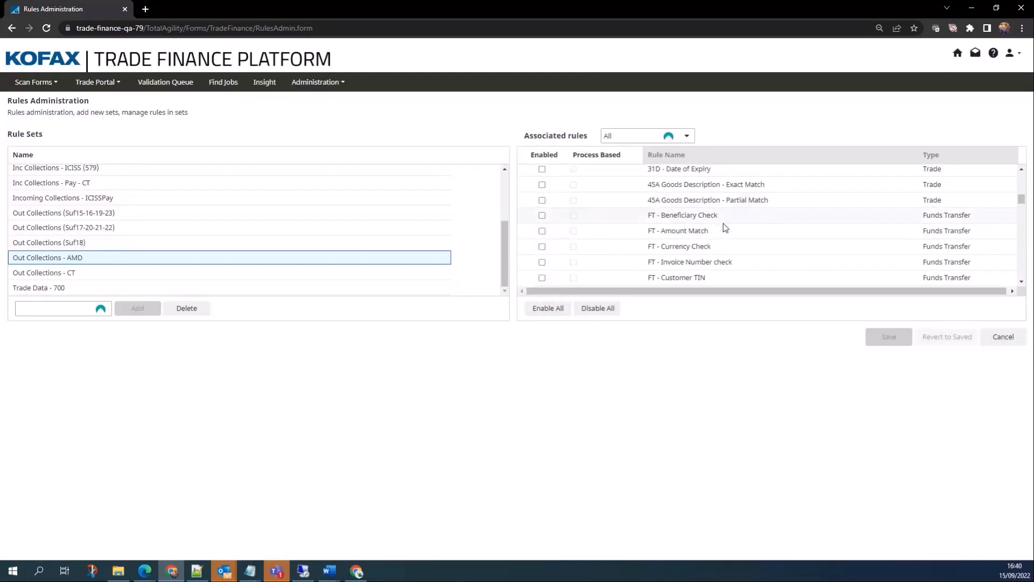
pyautogui.scroll(-5, 696, 238)
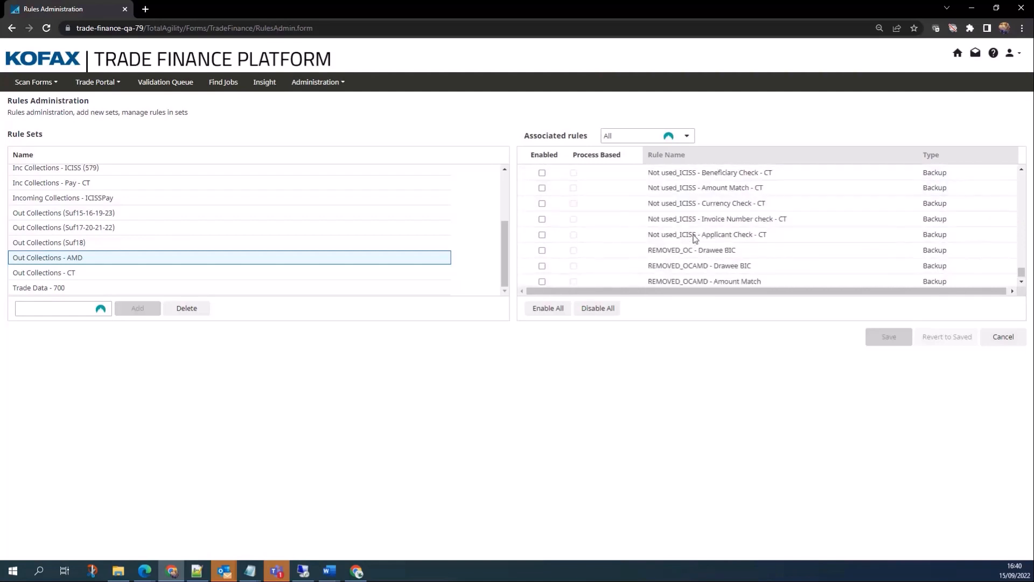
pyautogui.click(46, 286)
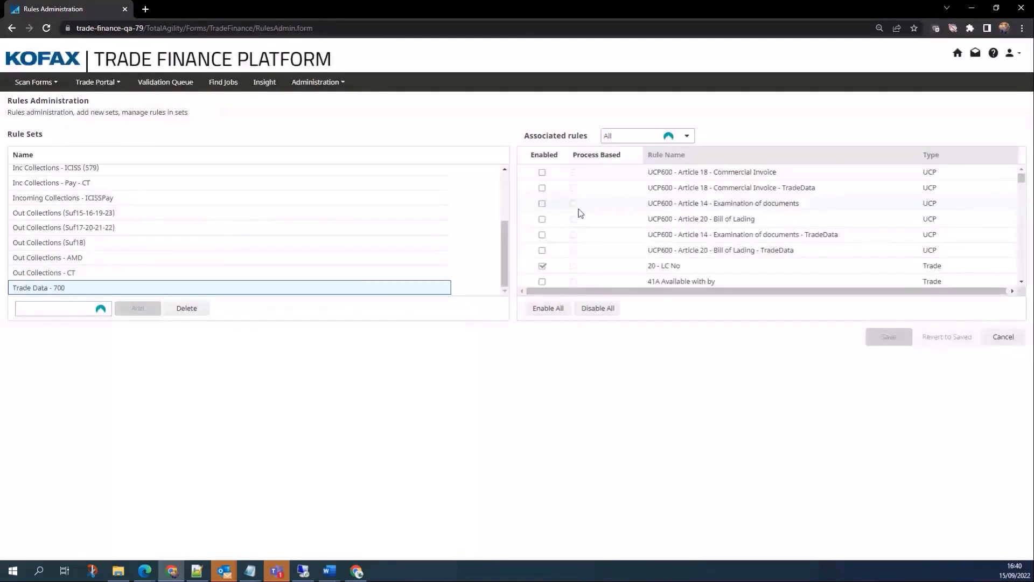
pyautogui.scroll(-5, 582, 216)
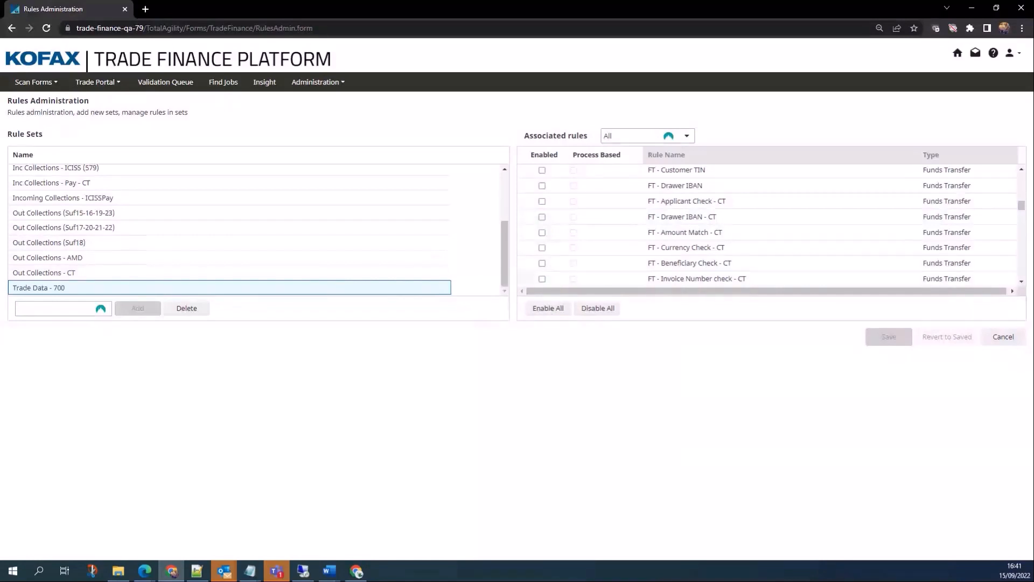
# Step: Switch to Analytics for TotalAgility and view the Operations overview and the Documents trending page with its classification and extraction report choices
pyautogui.hotkey('alt', 'Tab')
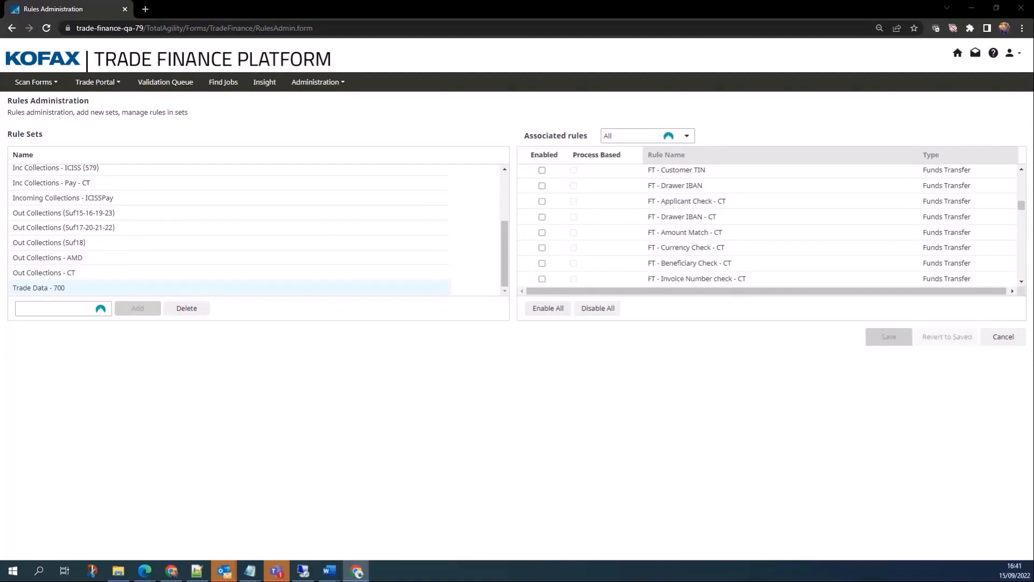
pyautogui.moveTo(1033, 121); pyautogui.dragTo(1033, 146)
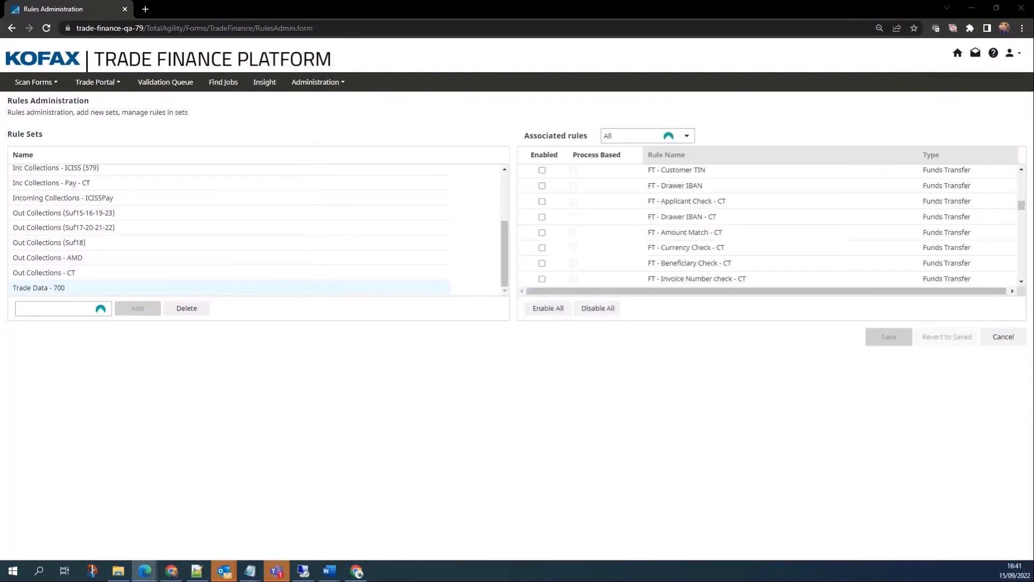
pyautogui.moveTo(1033, 95); pyautogui.dragTo(644, 91)
pyautogui.doubleClick(644, 91)
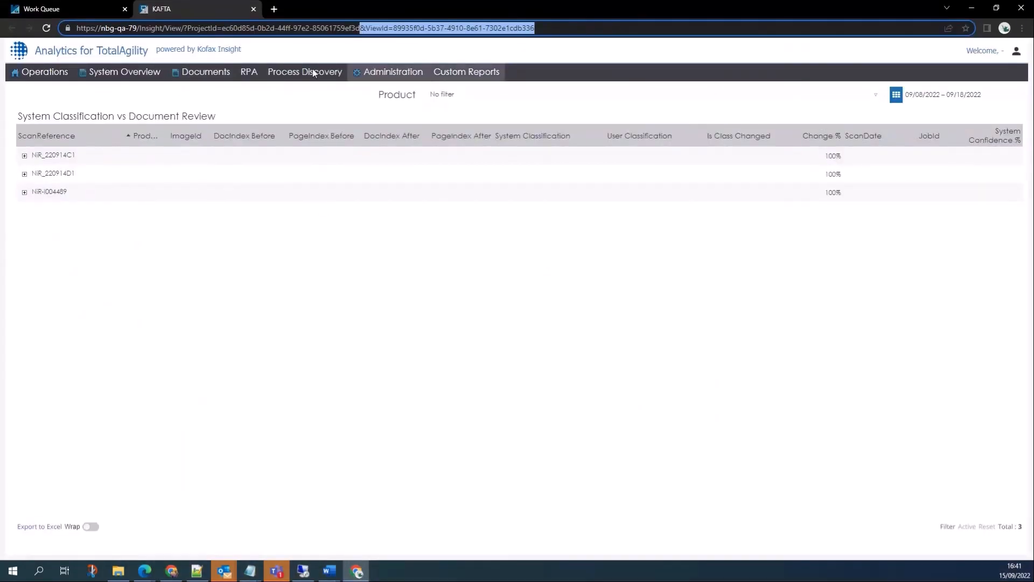
pyautogui.click(35, 71)
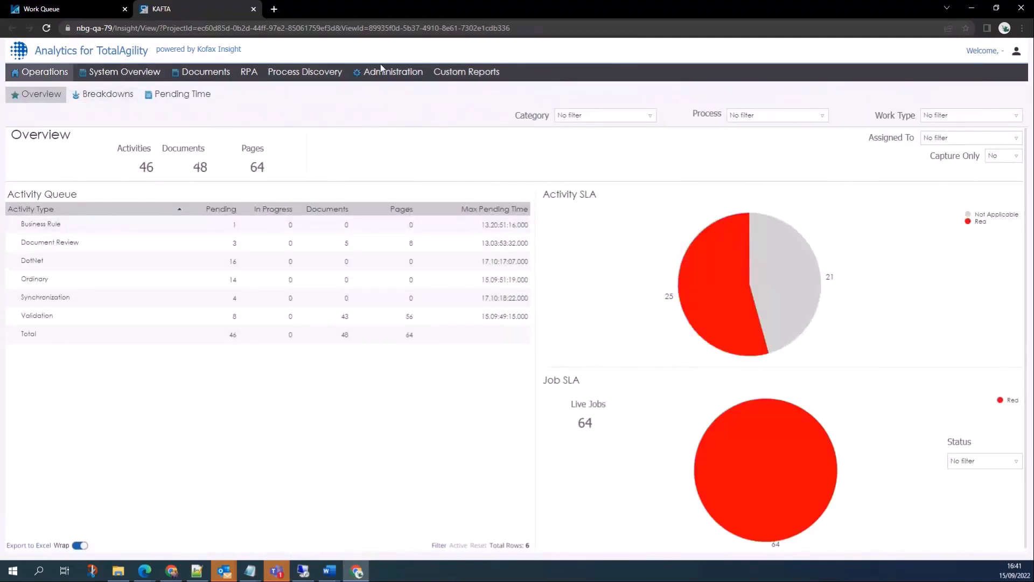
pyautogui.click(200, 72)
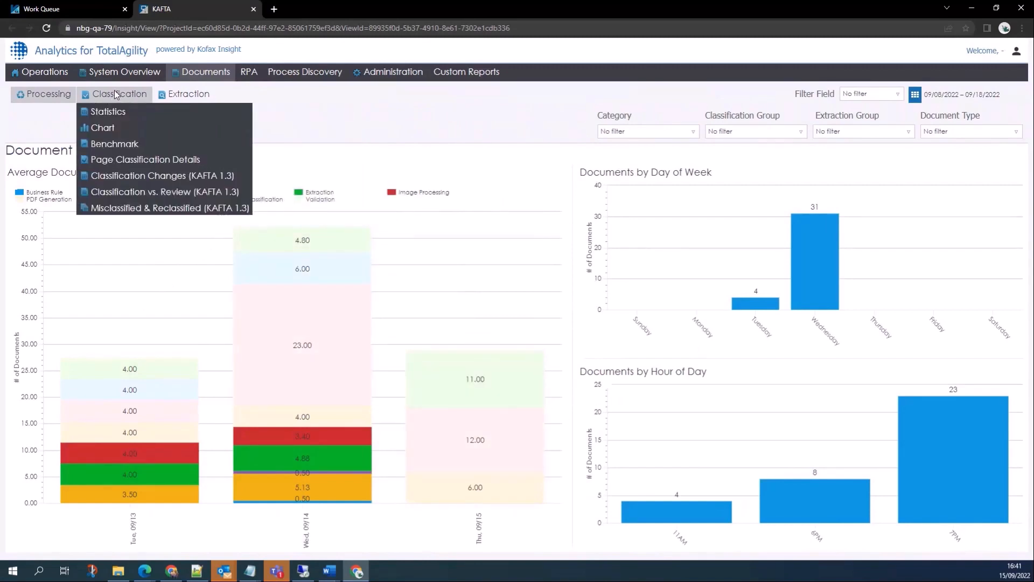
pyautogui.moveTo(178, 89)
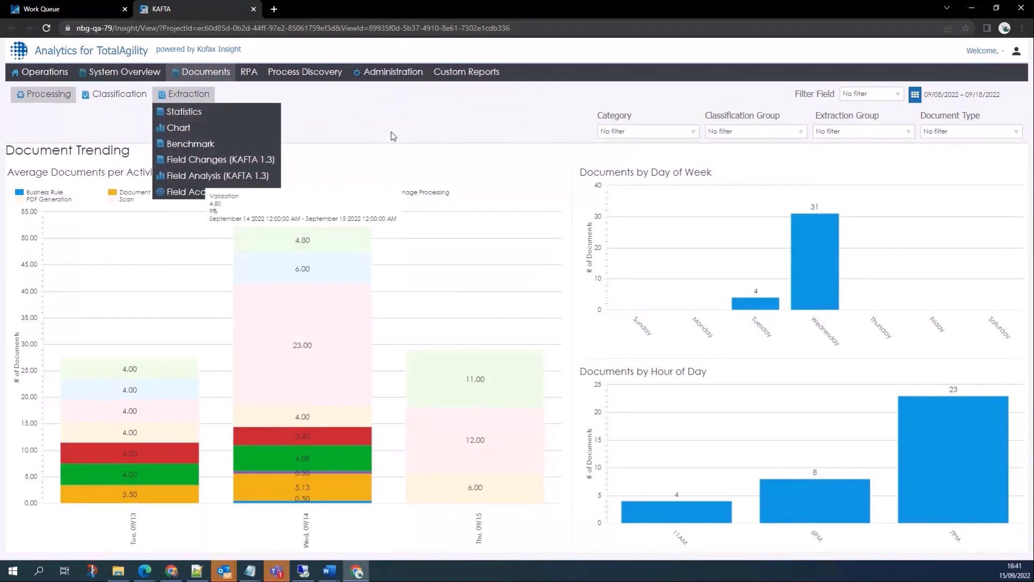
# Step: Open the Classification % Report and examine the page-level classification details of scan reference NiR-I004489
pyautogui.moveTo(466, 73)
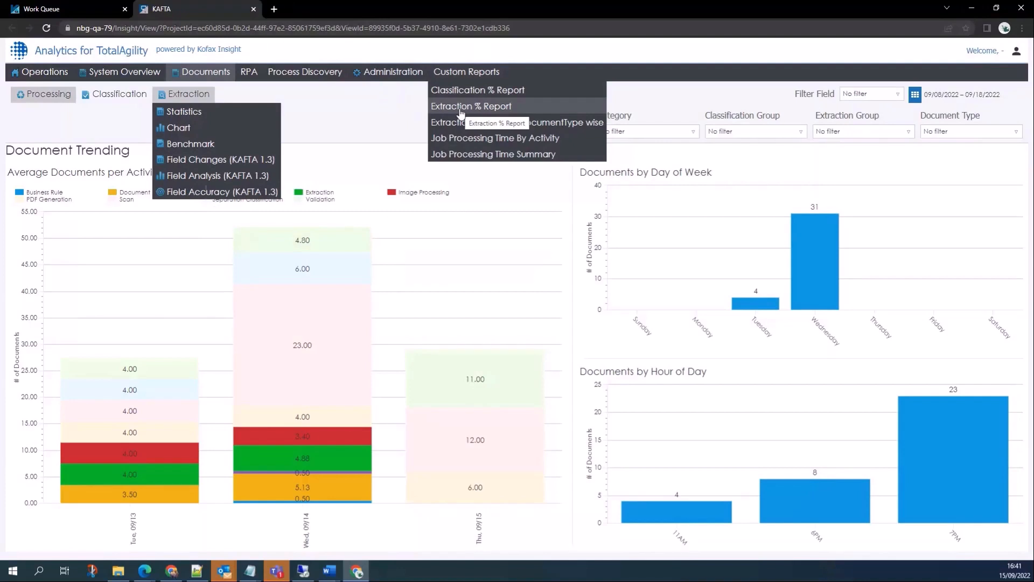
pyautogui.click(460, 91)
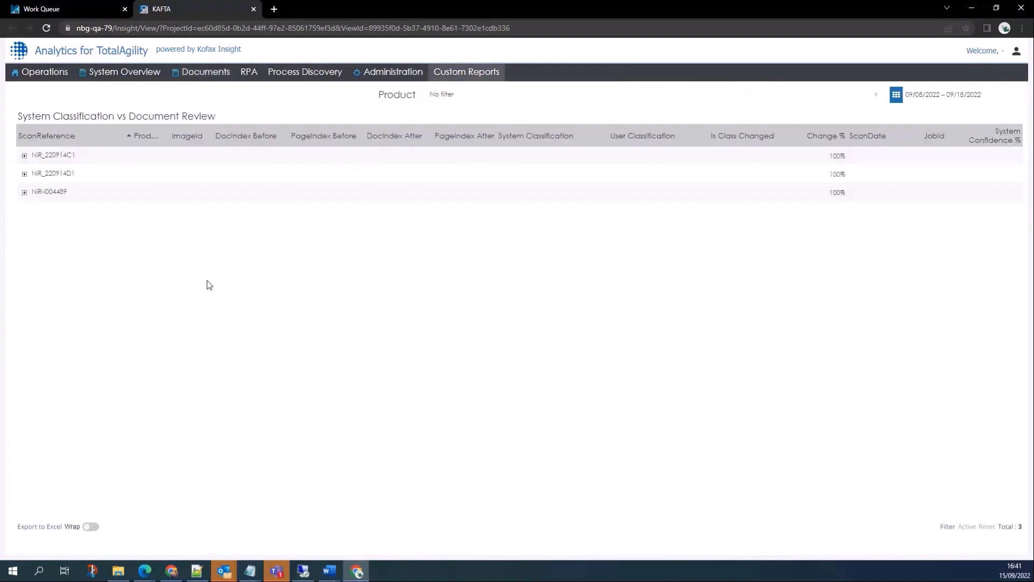
pyautogui.click(24, 192)
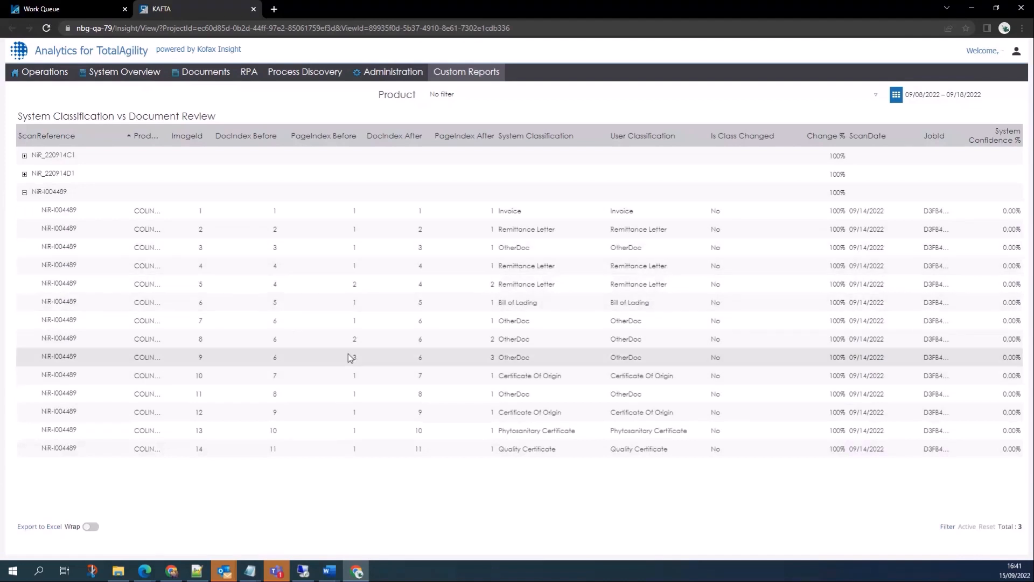
pyautogui.click(24, 193)
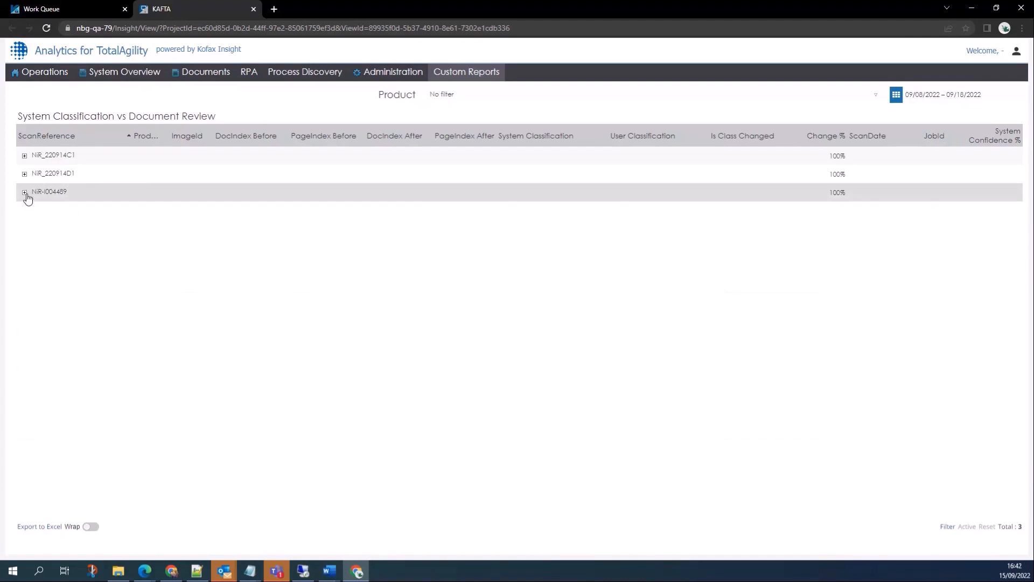
# Step: Open the Extraction % Report and expand scan reference NiR-I004489 and its COLINCAMD product down to the document types
pyautogui.moveTo(456, 78)
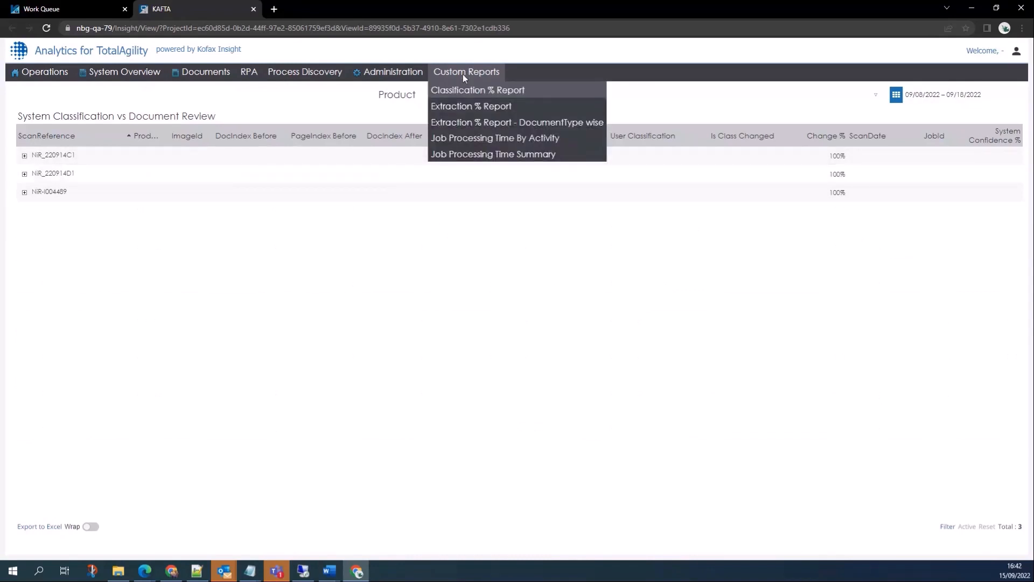
pyautogui.click(461, 106)
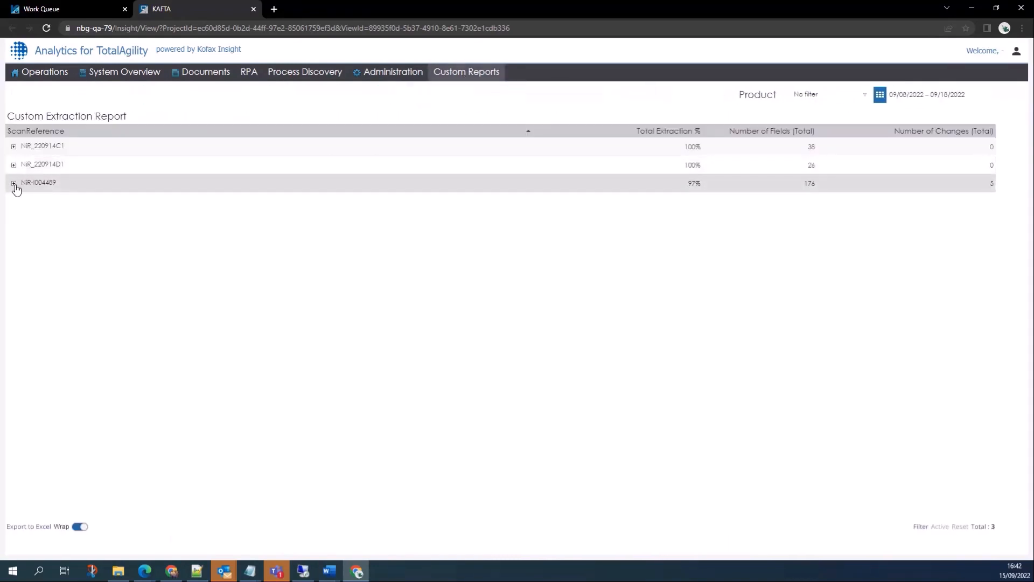
pyautogui.click(13, 184)
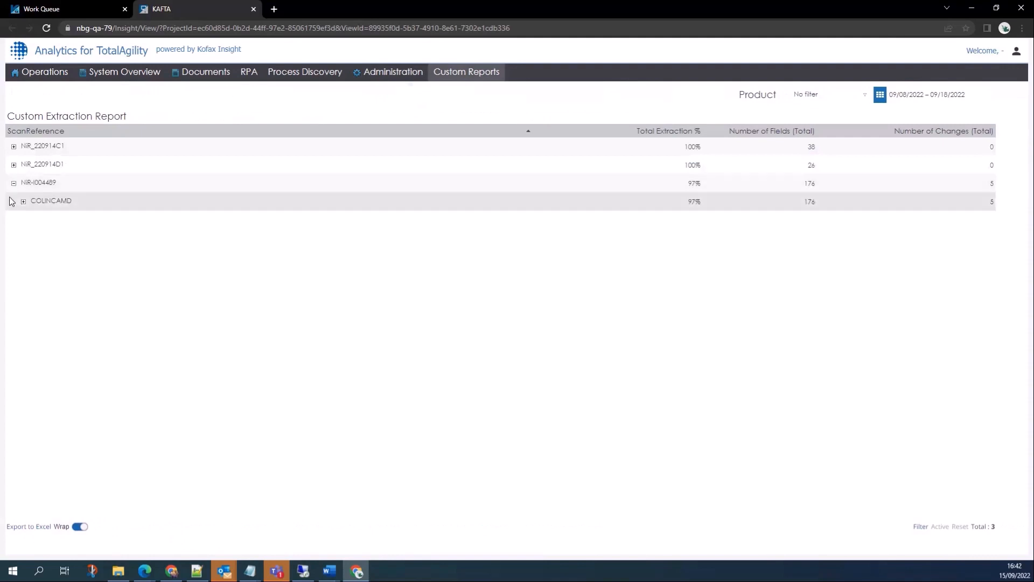
pyautogui.click(22, 203)
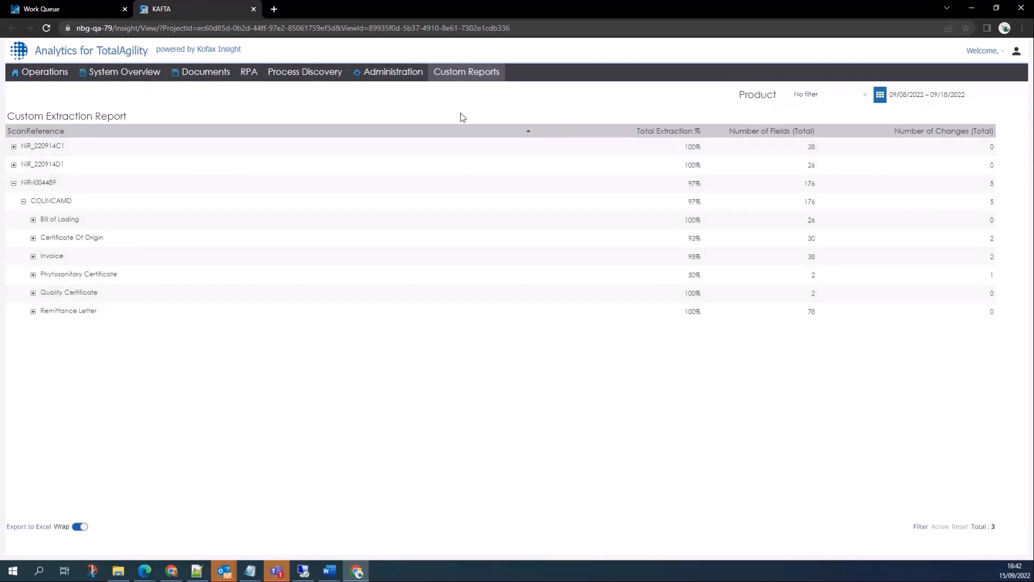
# Step: Open the Job Processing Time By Activity report, sort it ascending by minutes taken, and expand NiR_220914C1 to its activity types
pyautogui.moveTo(463, 71)
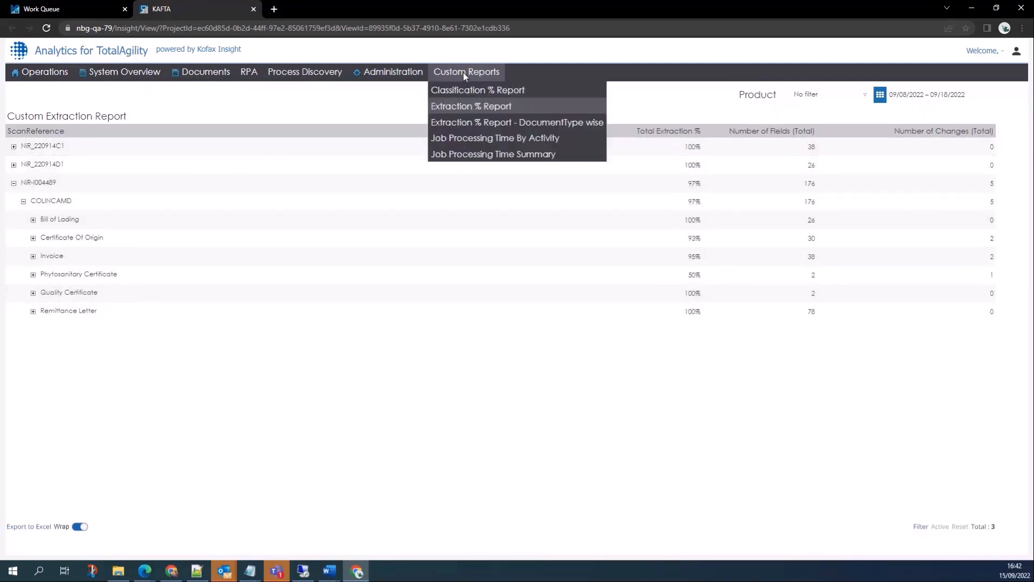
pyautogui.click(474, 139)
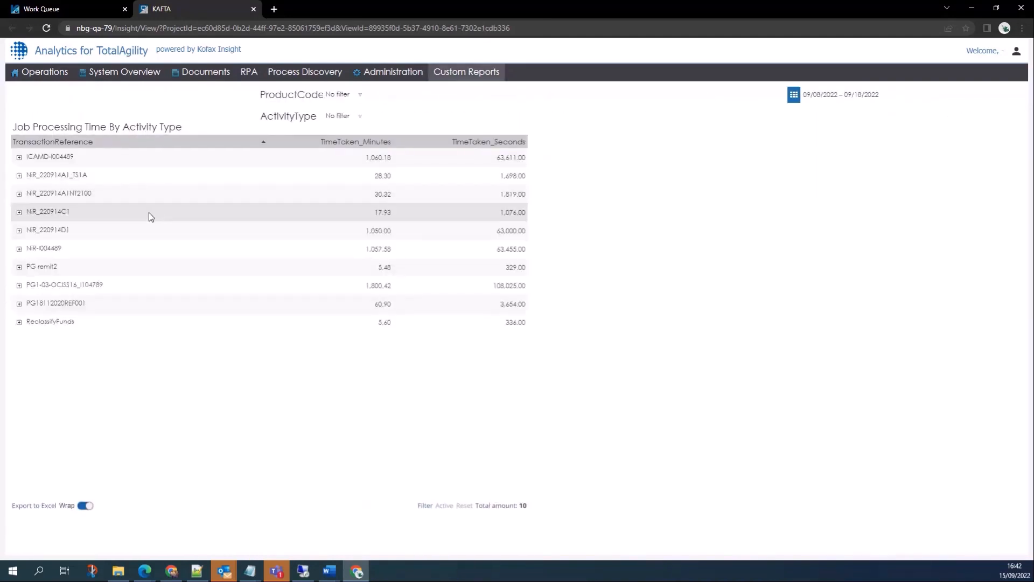
pyautogui.click(346, 142)
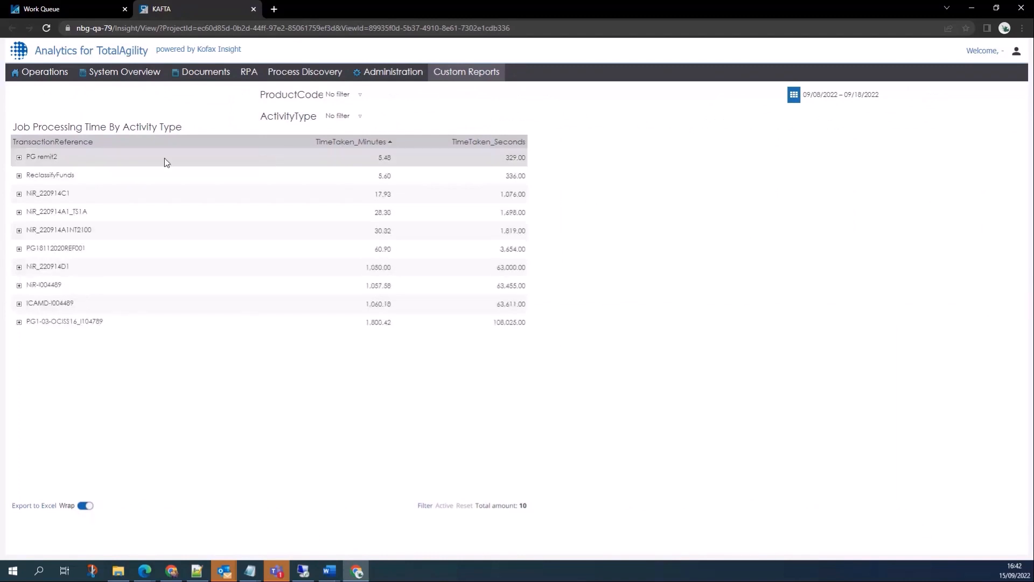
pyautogui.click(19, 195)
pyautogui.click(28, 214)
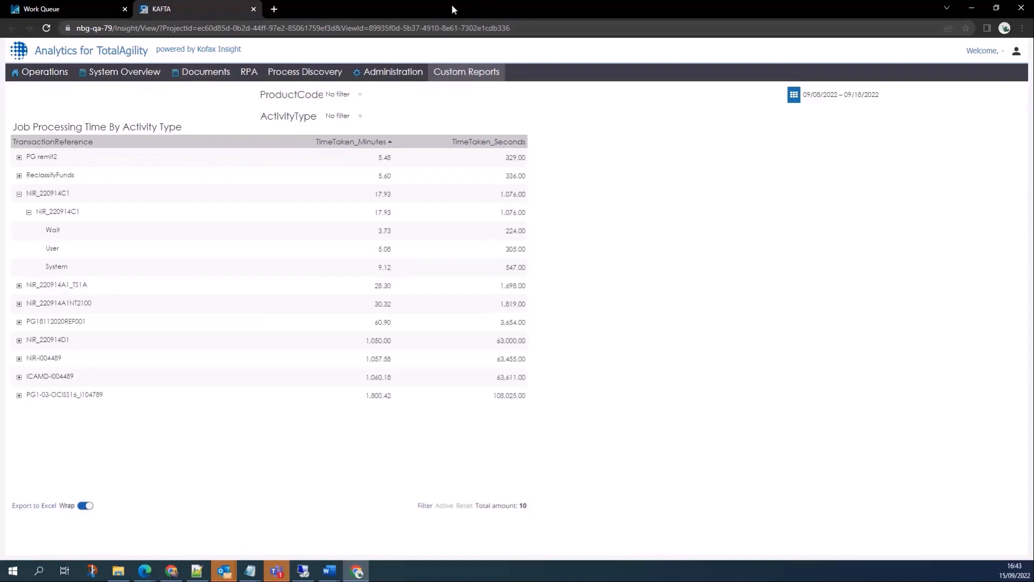
# Step: Switch back to the Trade Finance Platform, leave Rules Administration without saving, and view the Features settings of the Framework Configuration
pyautogui.moveTo(451, 6); pyautogui.dragTo(0, 108)
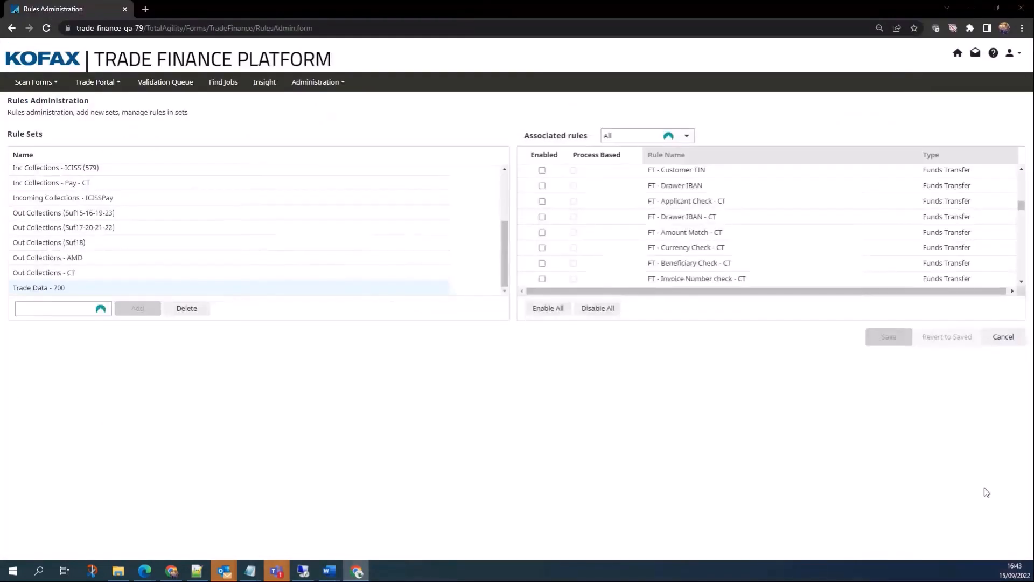
pyautogui.click(316, 83)
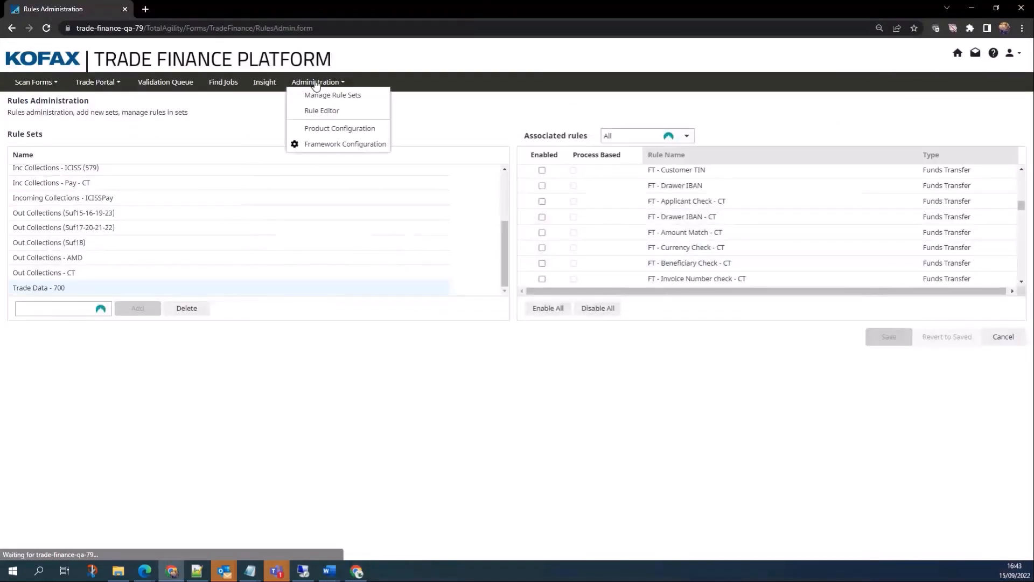
pyautogui.click(328, 143)
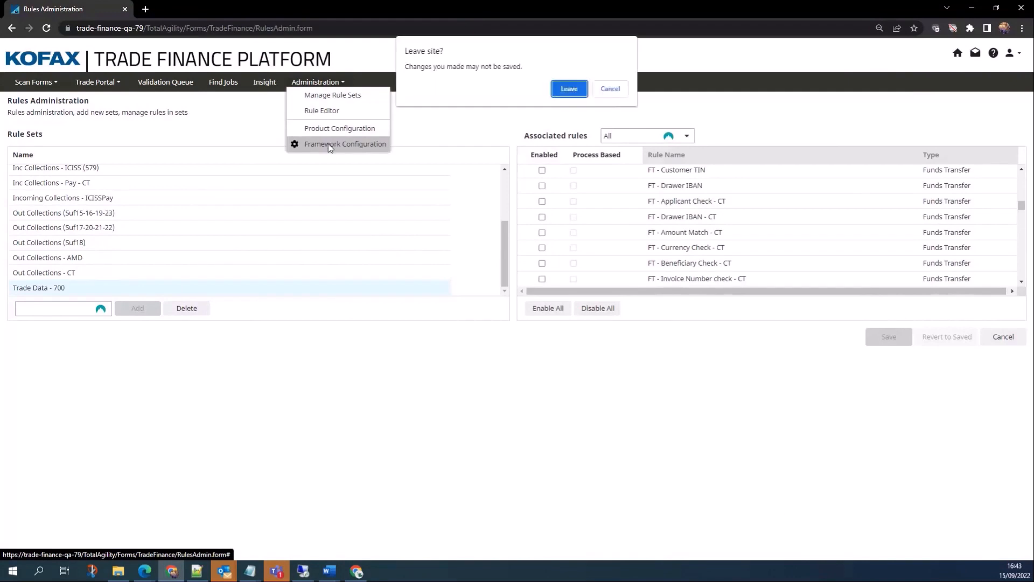
pyautogui.click(576, 87)
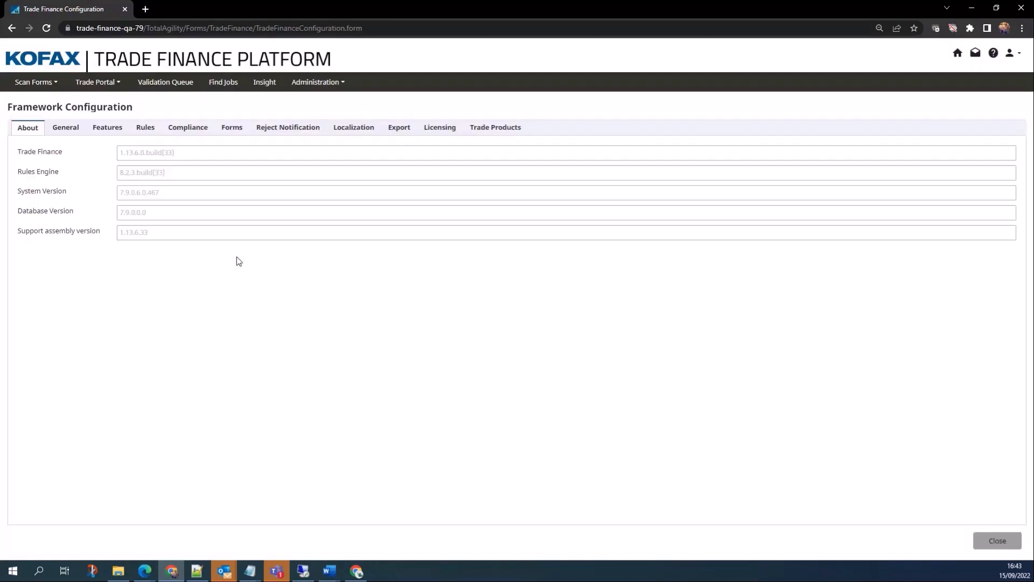
pyautogui.click(104, 132)
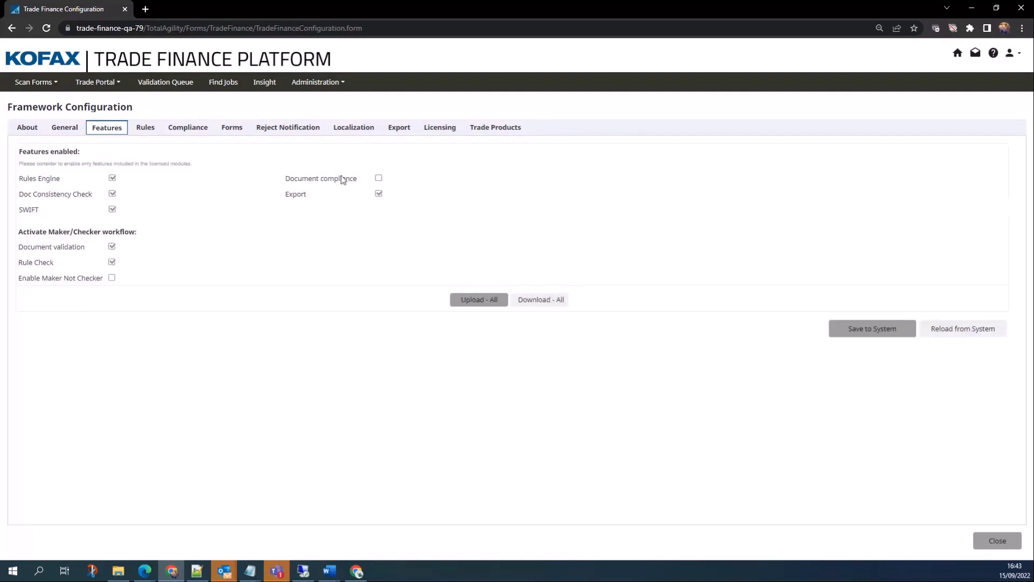
# Step: Open the Product Configuration and review the general, document export and mandatory document settings of the Clean/Maturity Payment - Issue product
pyautogui.click(318, 81)
pyautogui.click(348, 133)
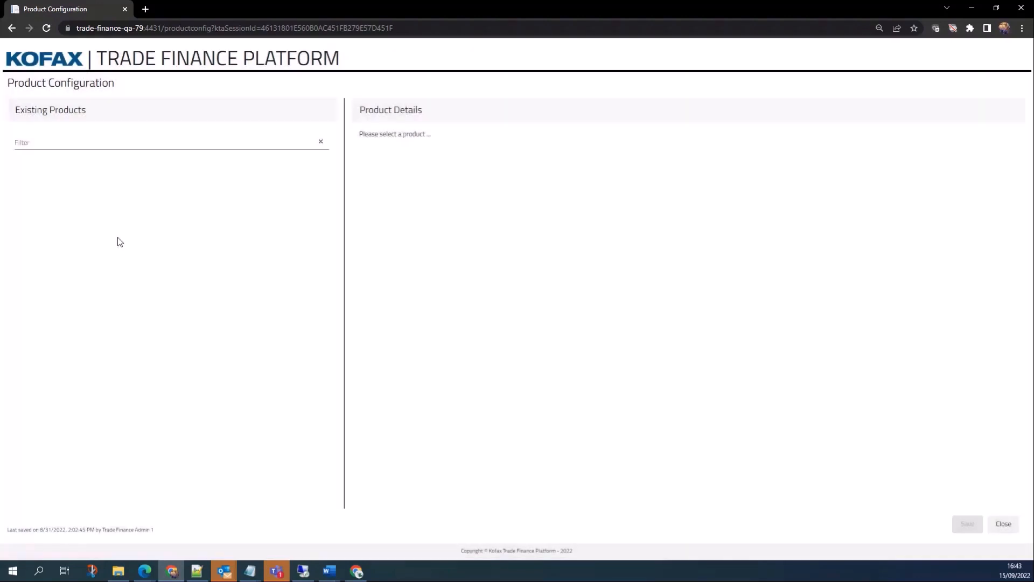
pyautogui.click(82, 214)
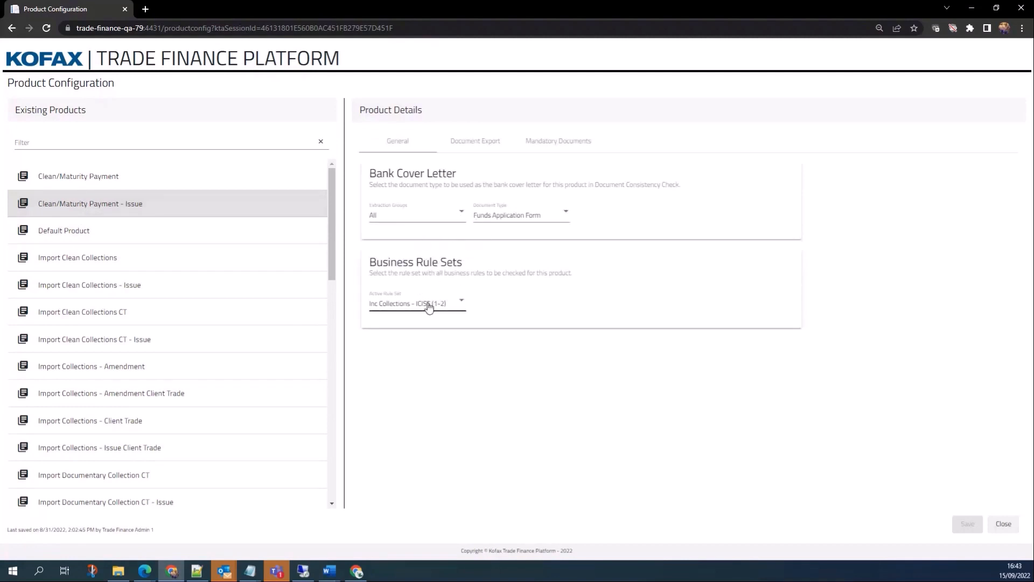
pyautogui.click(458, 141)
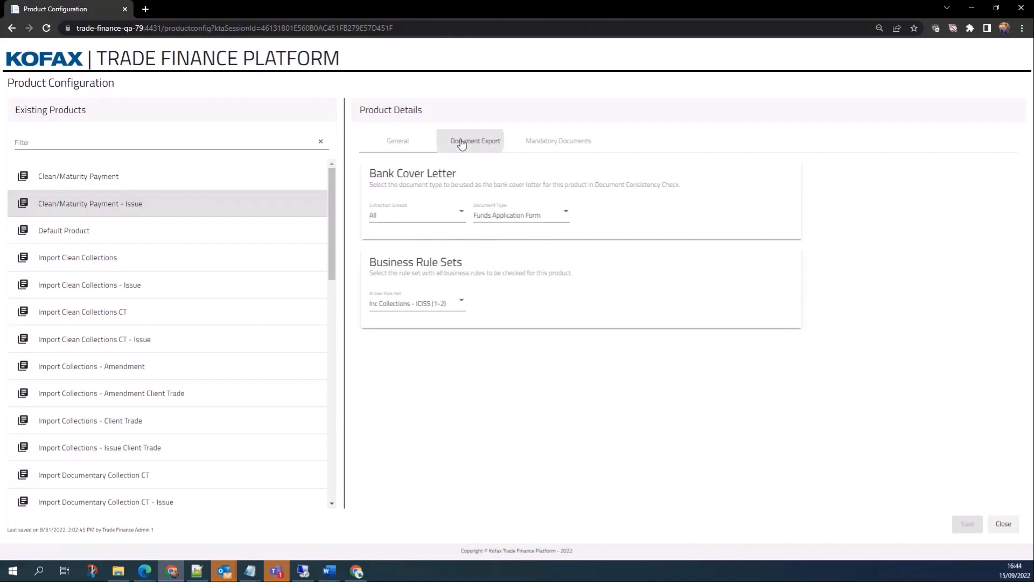
pyautogui.click(557, 142)
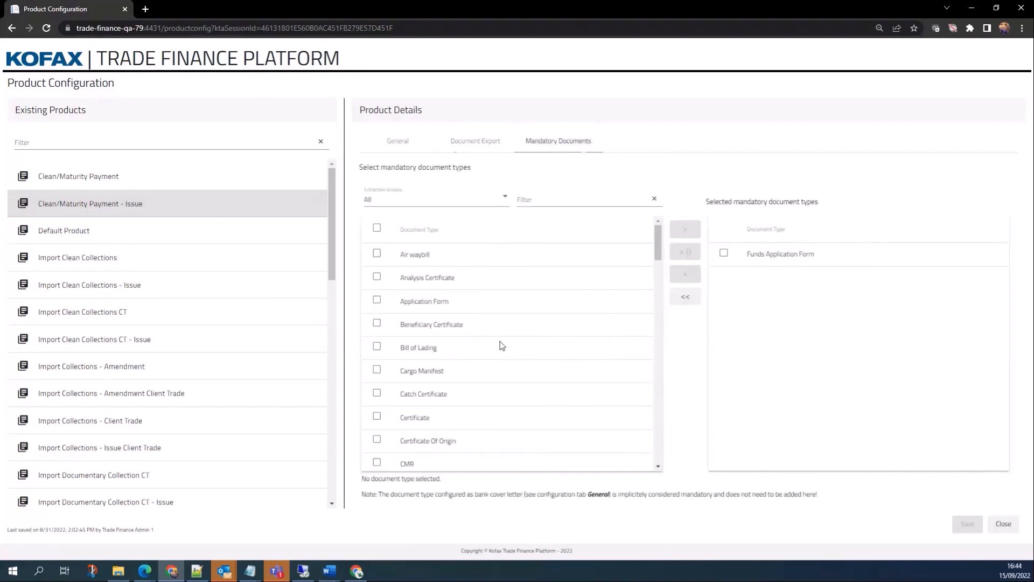